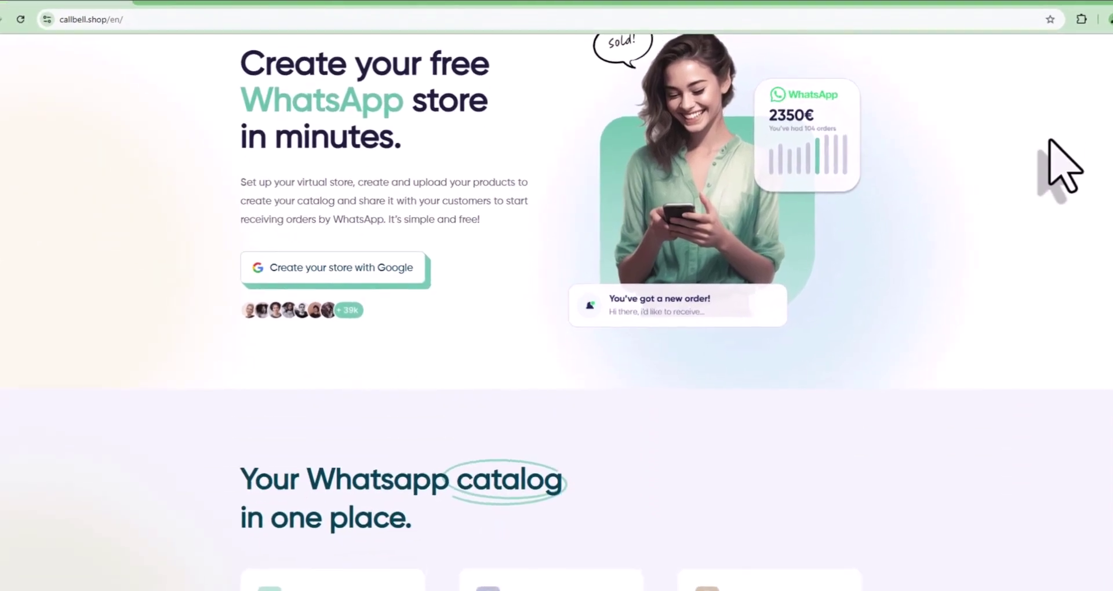
- Scroll the callbell.shop landing page through features, testimonials and FAQ to 'Create store now'
{"action": "scroll", "coordinate": [557, 295], "scroll_direction": "down", "scroll_amount": 2}
{"action": "scroll", "coordinate": [556, 296], "scroll_direction": "down", "scroll_amount": 2}
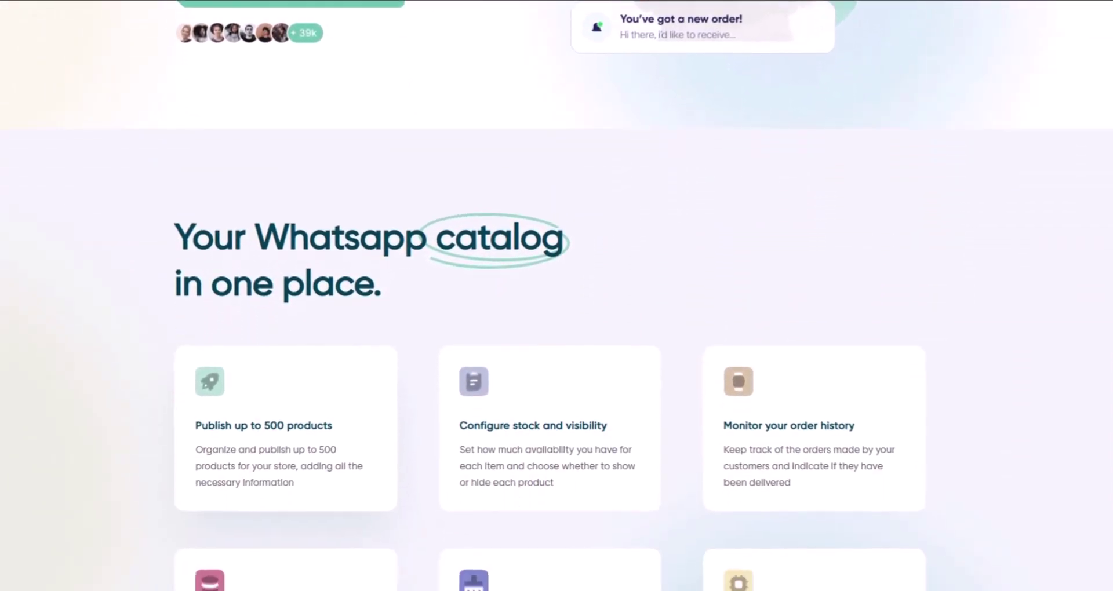
{"action": "scroll", "coordinate": [557, 295], "scroll_direction": "down", "scroll_amount": 2}
{"action": "scroll", "coordinate": [556, 296], "scroll_direction": "down", "scroll_amount": 1}
{"action": "scroll", "coordinate": [556, 295], "scroll_direction": "down", "scroll_amount": 1}
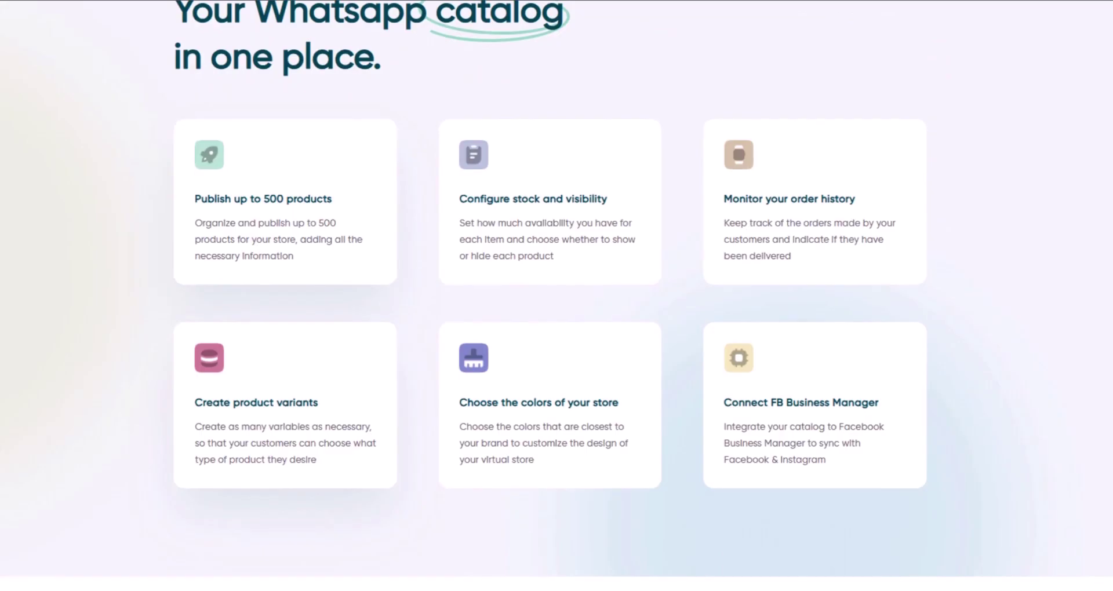
{"action": "scroll", "coordinate": [556, 295], "scroll_direction": "down", "scroll_amount": 2}
{"action": "scroll", "coordinate": [557, 296], "scroll_direction": "down", "scroll_amount": 2}
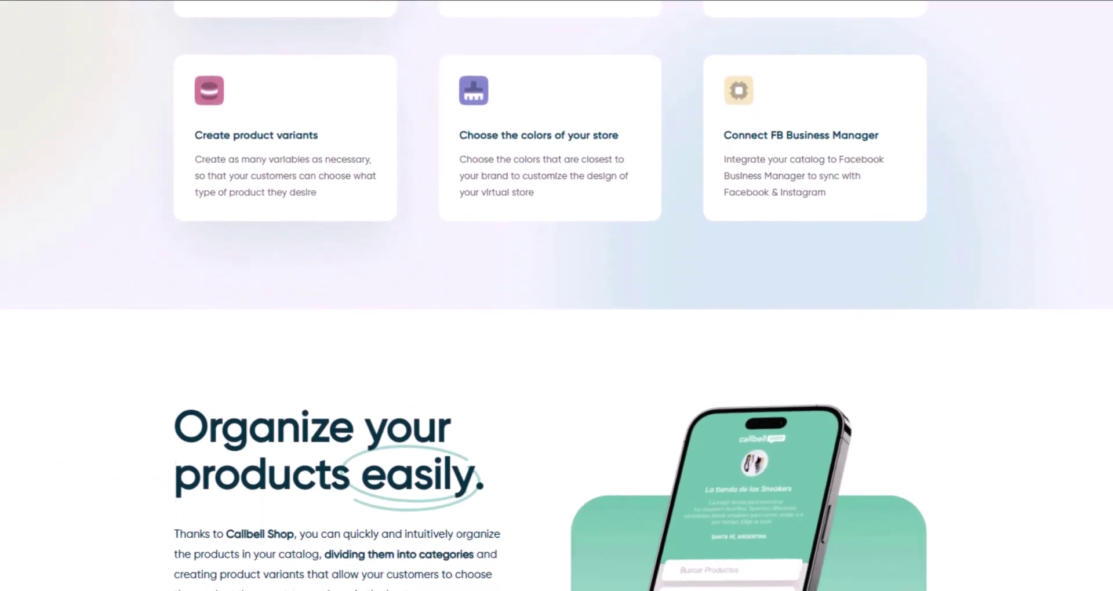
{"action": "scroll", "coordinate": [557, 296], "scroll_direction": "down", "scroll_amount": 1}
{"action": "scroll", "coordinate": [556, 296], "scroll_direction": "down", "scroll_amount": 1}
{"action": "scroll", "coordinate": [556, 296], "scroll_direction": "down", "scroll_amount": 2}
{"action": "scroll", "coordinate": [556, 295], "scroll_direction": "down", "scroll_amount": 1}
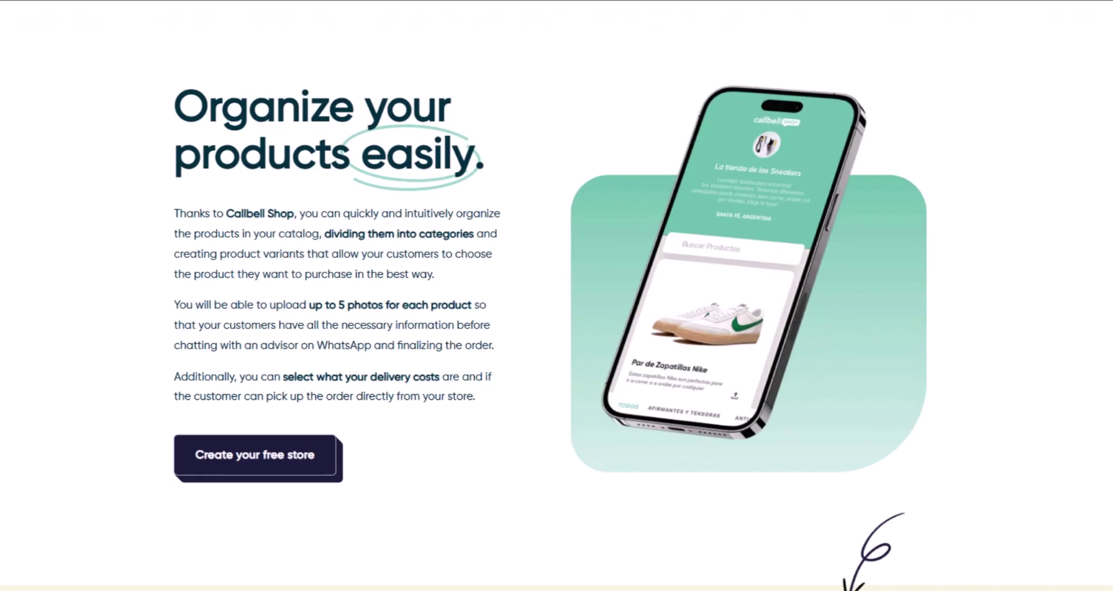
{"action": "scroll", "coordinate": [556, 296], "scroll_direction": "down", "scroll_amount": 2}
{"action": "scroll", "coordinate": [556, 296], "scroll_direction": "down", "scroll_amount": 2}
{"action": "scroll", "coordinate": [557, 295], "scroll_direction": "down", "scroll_amount": 2}
{"action": "scroll", "coordinate": [557, 296], "scroll_direction": "down", "scroll_amount": 2}
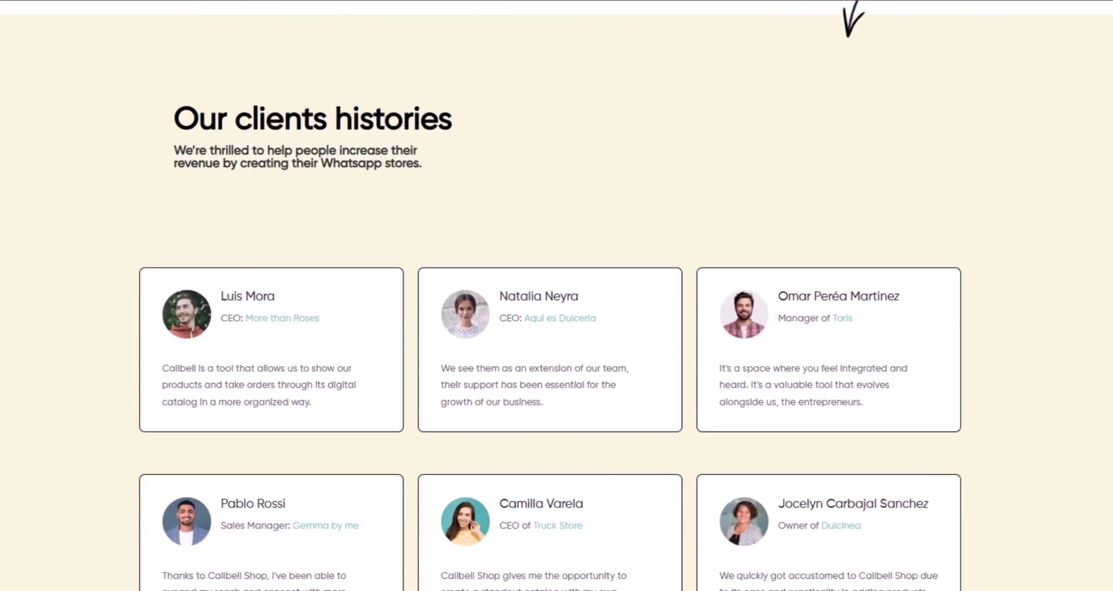
{"action": "scroll", "coordinate": [556, 296], "scroll_direction": "down", "scroll_amount": 2}
{"action": "scroll", "coordinate": [556, 295], "scroll_direction": "down", "scroll_amount": 2}
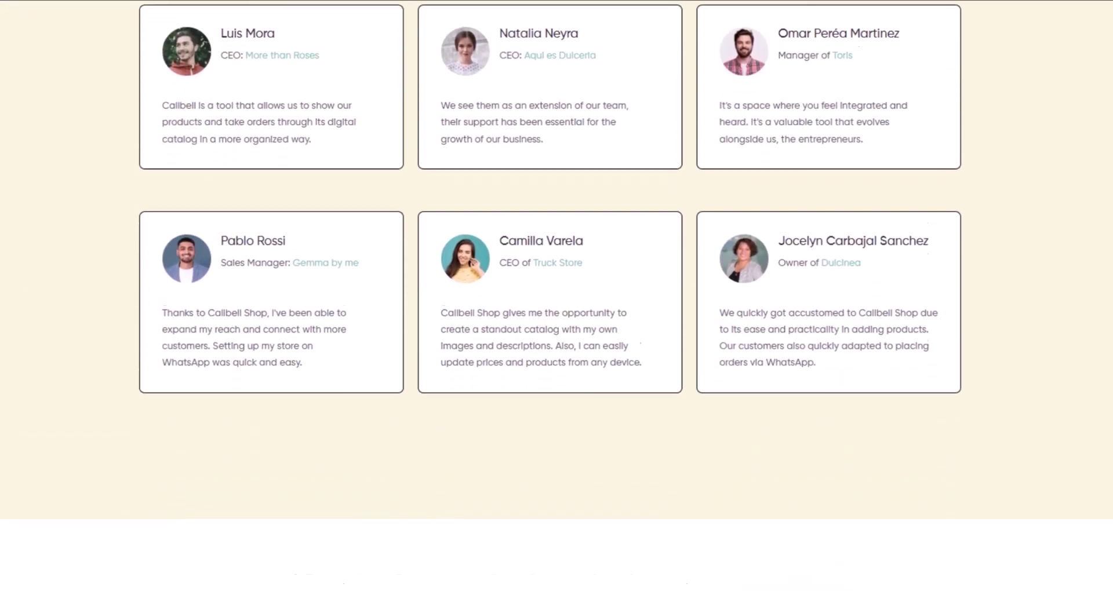
{"action": "scroll", "coordinate": [557, 296], "scroll_direction": "down", "scroll_amount": 3}
{"action": "scroll", "coordinate": [556, 295], "scroll_direction": "down", "scroll_amount": 2}
{"action": "scroll", "coordinate": [557, 295], "scroll_direction": "down", "scroll_amount": 2}
{"action": "scroll", "coordinate": [556, 296], "scroll_direction": "down", "scroll_amount": 1}
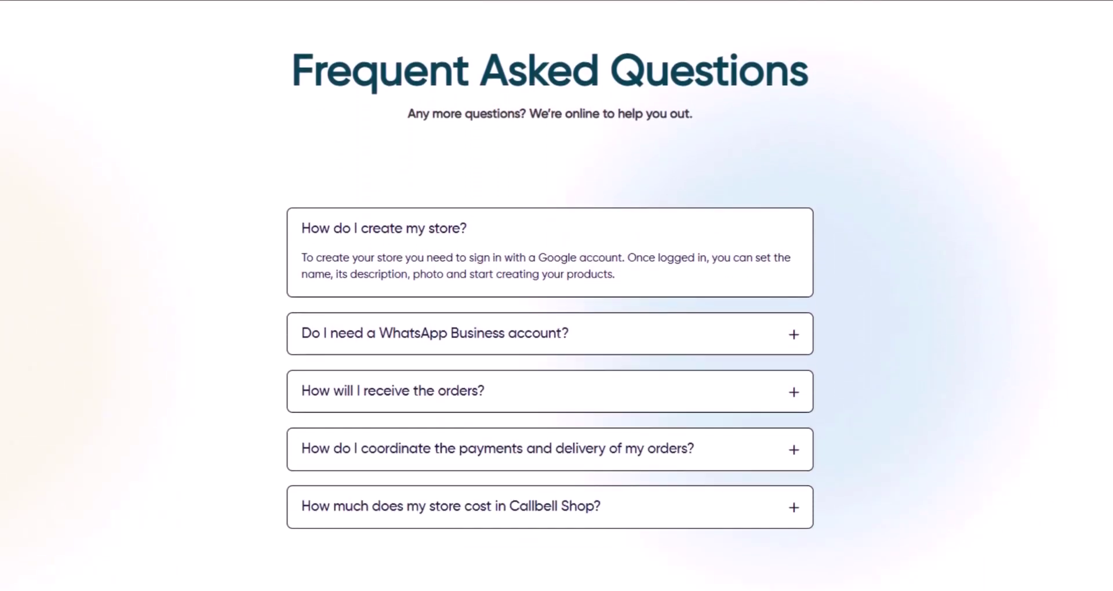
{"action": "scroll", "coordinate": [557, 296], "scroll_direction": "down", "scroll_amount": 3}
{"action": "scroll", "coordinate": [556, 295], "scroll_direction": "down", "scroll_amount": 2}
{"action": "scroll", "coordinate": [556, 296], "scroll_direction": "down", "scroll_amount": 1}
{"action": "scroll", "coordinate": [556, 296], "scroll_direction": "down", "scroll_amount": 2}
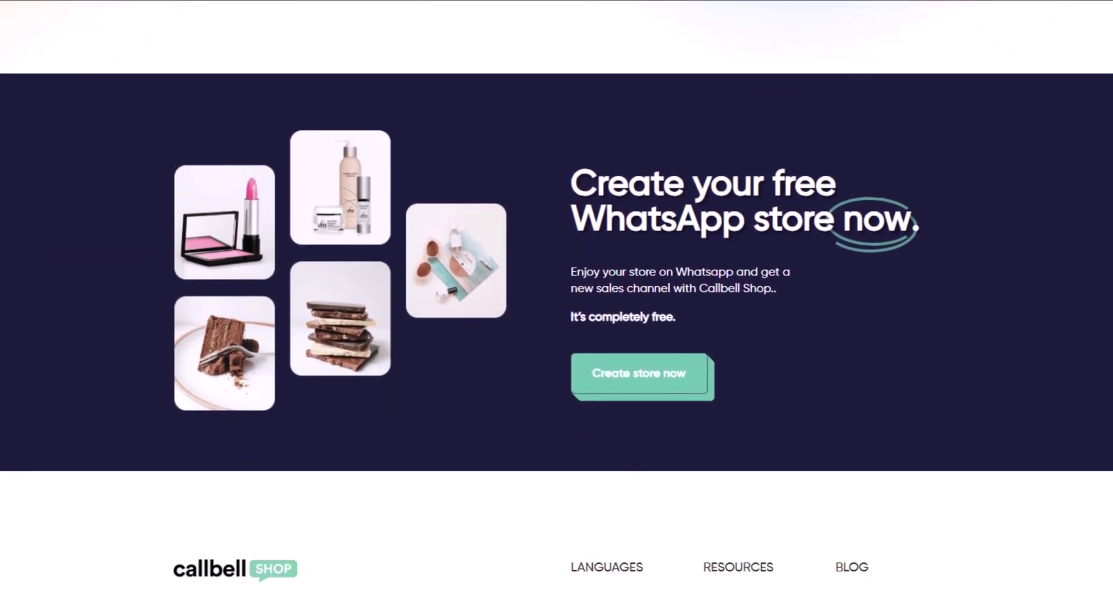
{"action": "scroll", "coordinate": [557, 296], "scroll_direction": "down", "scroll_amount": 1}
- In the Tucomidita demo store, add 5 cookware sets to the cart
{"action": "left_click", "coordinate": [621, 354]}
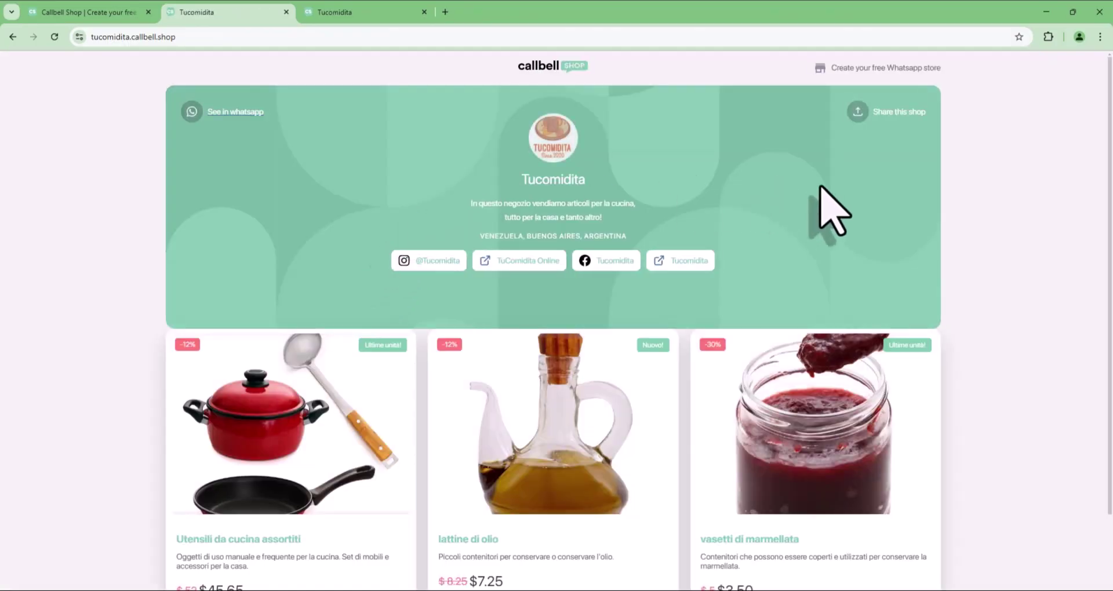
{"action": "scroll", "coordinate": [868, 244], "scroll_direction": "down", "scroll_amount": 3}
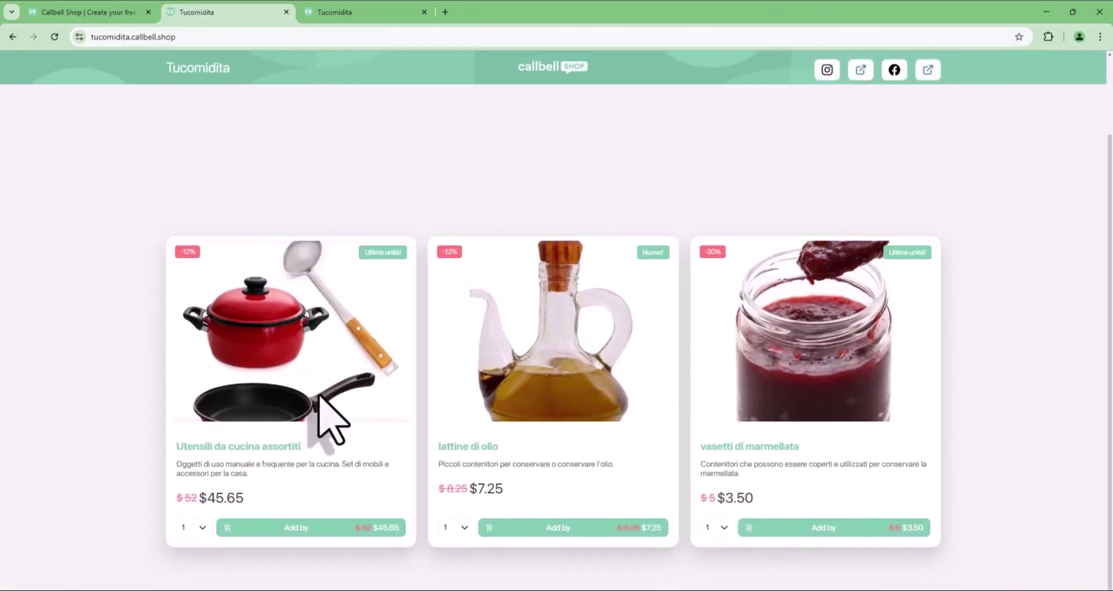
{"action": "left_click", "coordinate": [195, 527]}
{"action": "left_click", "coordinate": [198, 389]}
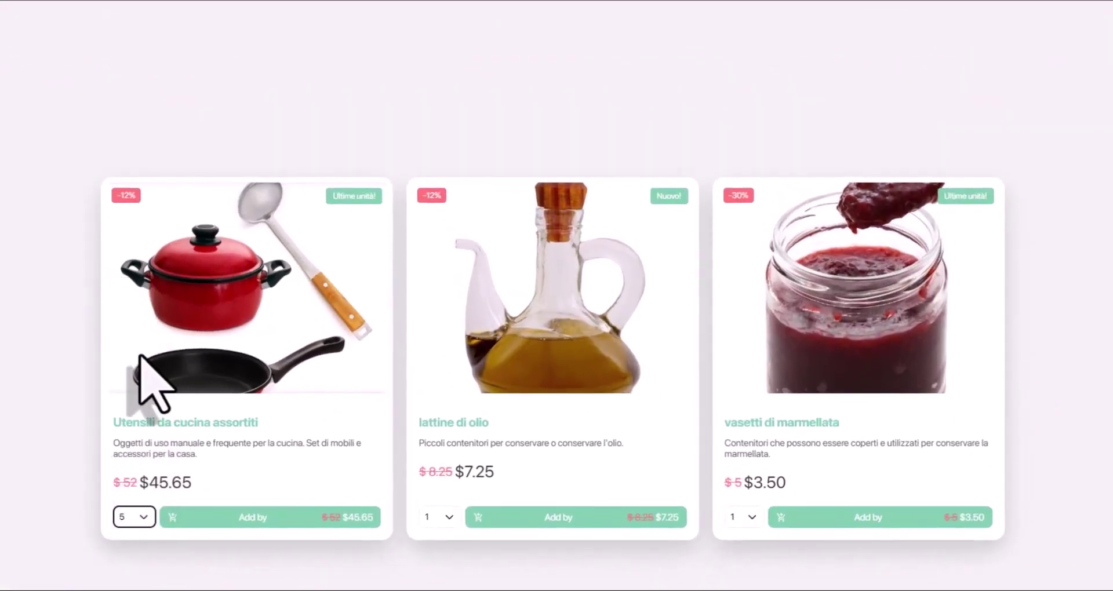
{"action": "left_click", "coordinate": [279, 511]}
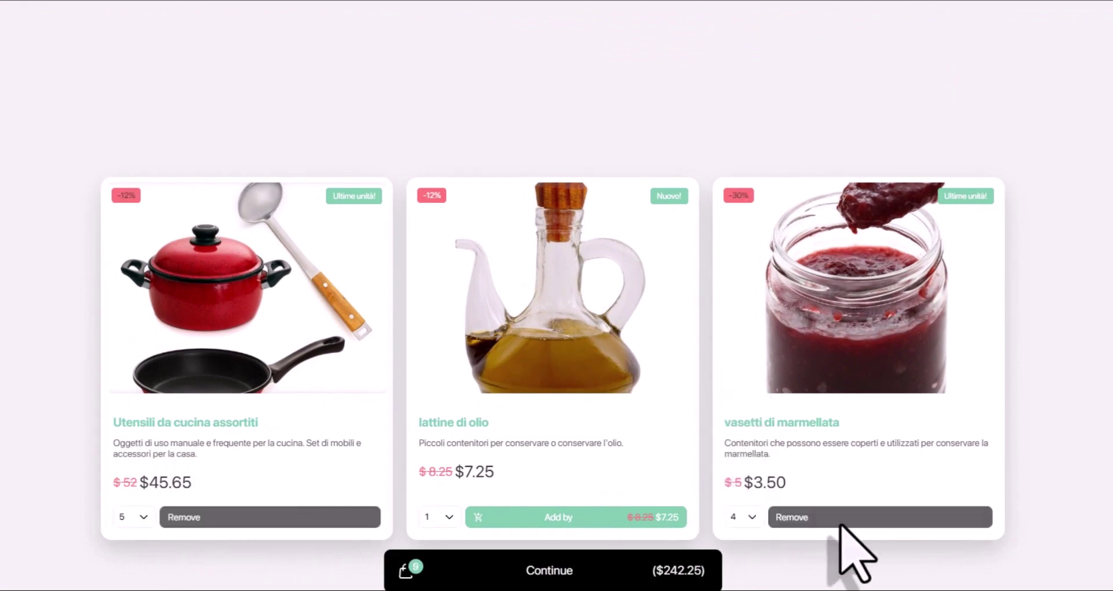
- Go to checkout and choose 'I require more information' as the delivery option
{"action": "left_click", "coordinate": [543, 567]}
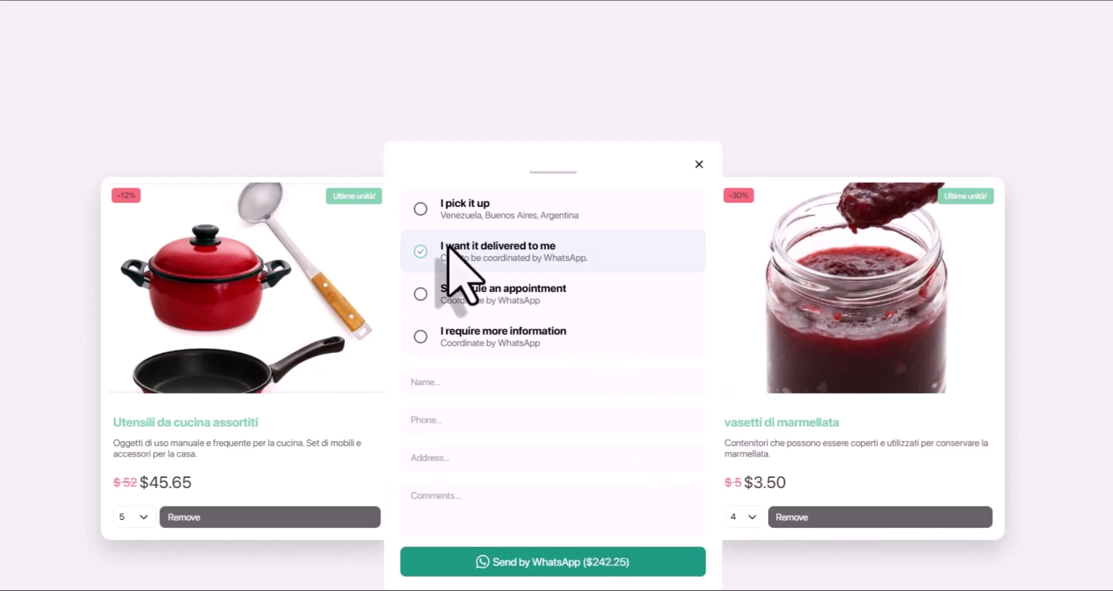
{"action": "left_click", "coordinate": [422, 208]}
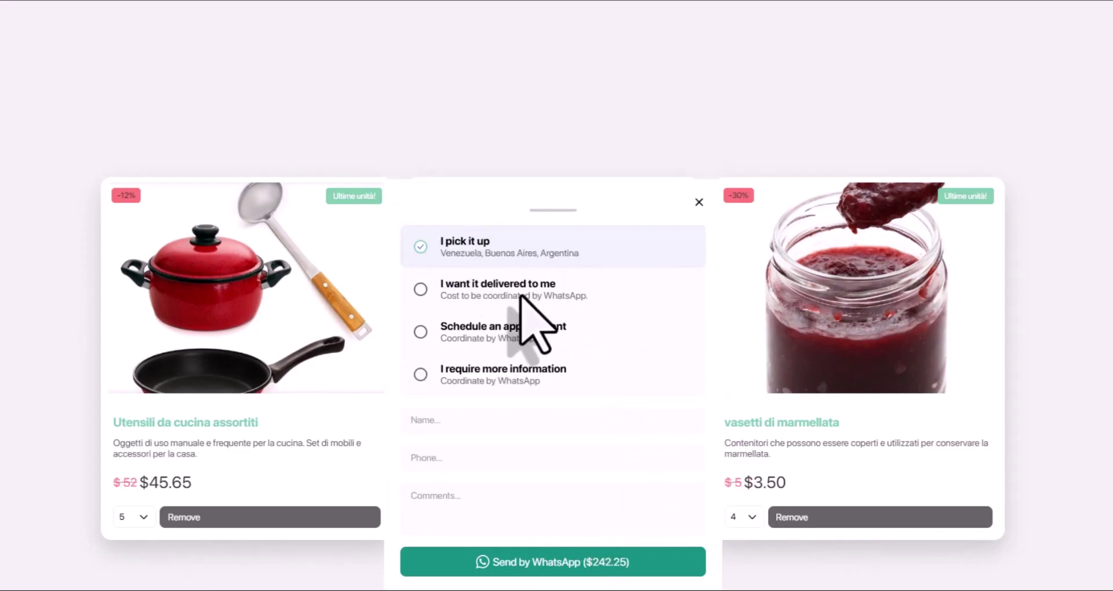
{"action": "left_click", "coordinate": [521, 296]}
{"action": "left_click", "coordinate": [505, 371]}
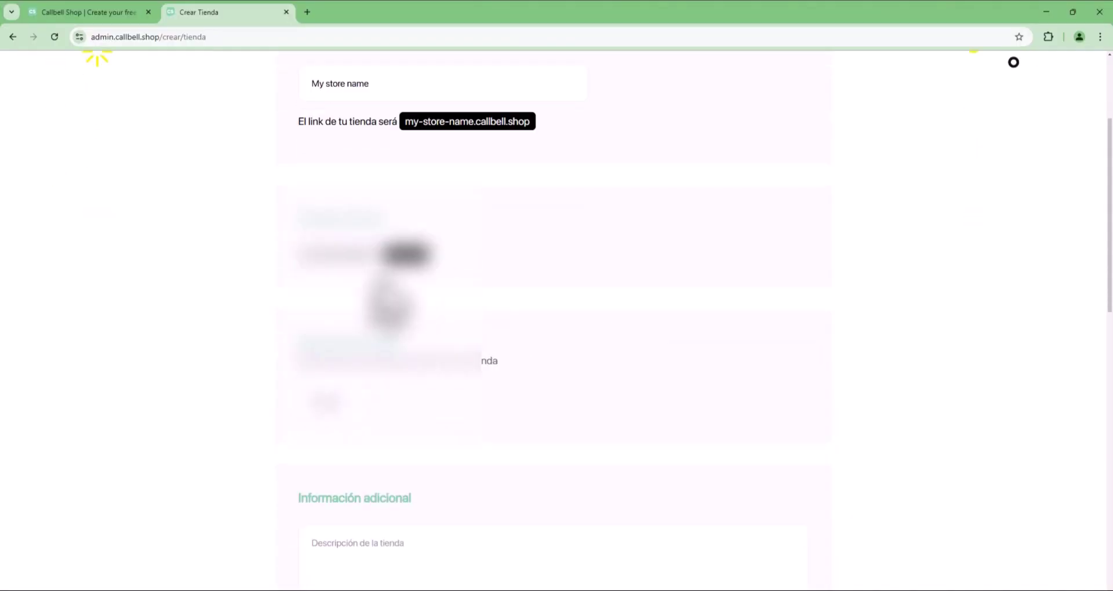
- Set the store language to English and expand the extra store information
{"action": "scroll", "coordinate": [504, 315], "scroll_direction": "down", "scroll_amount": 2}
{"action": "left_click", "coordinate": [337, 285]}
{"action": "left_click", "coordinate": [330, 353]}
{"action": "scroll", "coordinate": [466, 293], "scroll_direction": "down", "scroll_amount": 3}
{"action": "left_click", "coordinate": [378, 257]}
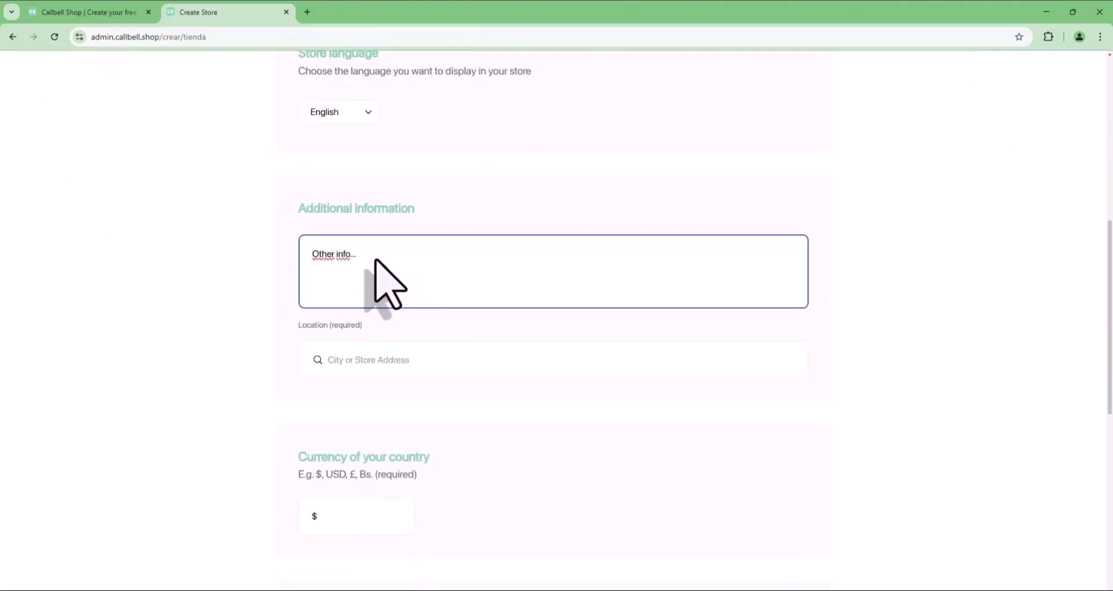
- Set the store location to the suggested Slough address
{"action": "scroll", "coordinate": [371, 285], "scroll_direction": "down", "scroll_amount": 1}
{"action": "left_click", "coordinate": [399, 299]}
{"action": "type", "text": "your address"}
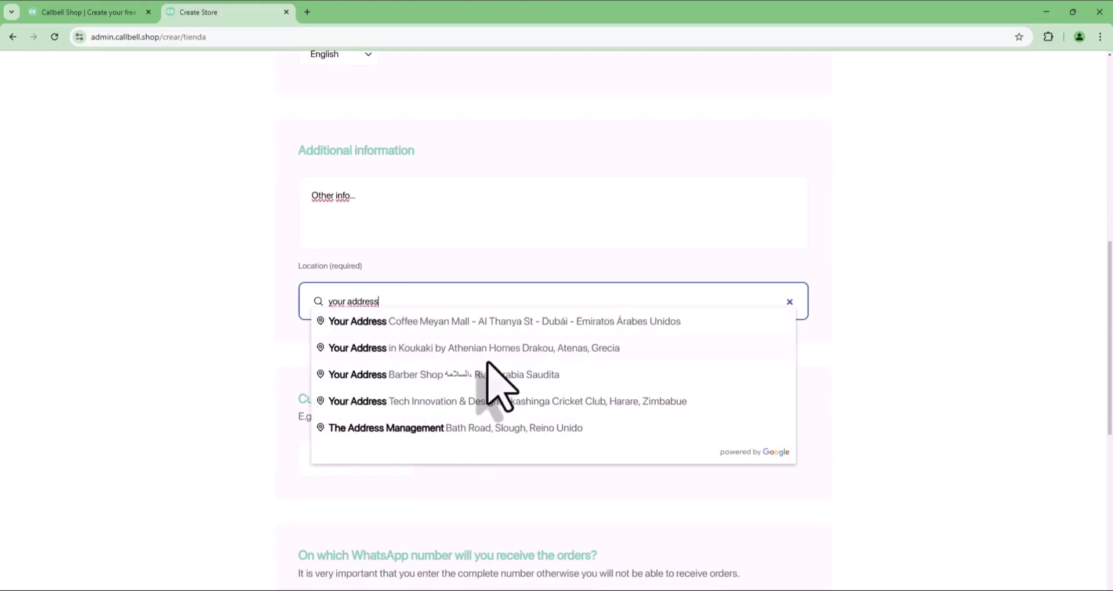
{"action": "left_click", "coordinate": [487, 428]}
{"action": "scroll", "coordinate": [226, 342], "scroll_direction": "down", "scroll_amount": 4}
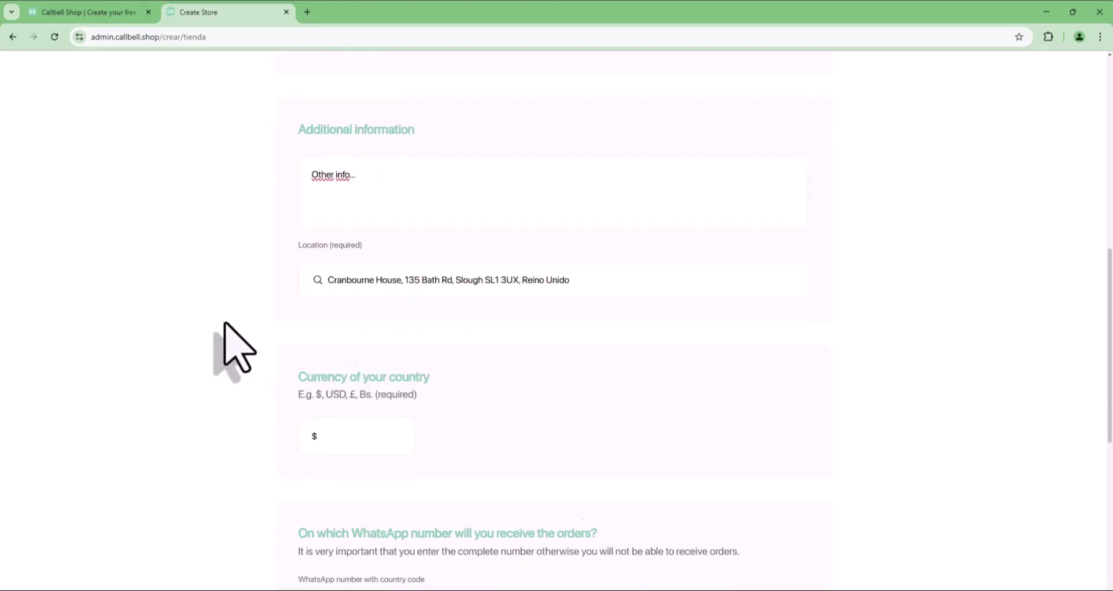
{"action": "scroll", "coordinate": [273, 316], "scroll_direction": "down", "scroll_amount": 3}
- Fill in the suggested WhatsApp number for receiving orders
{"action": "left_click", "coordinate": [351, 288]}
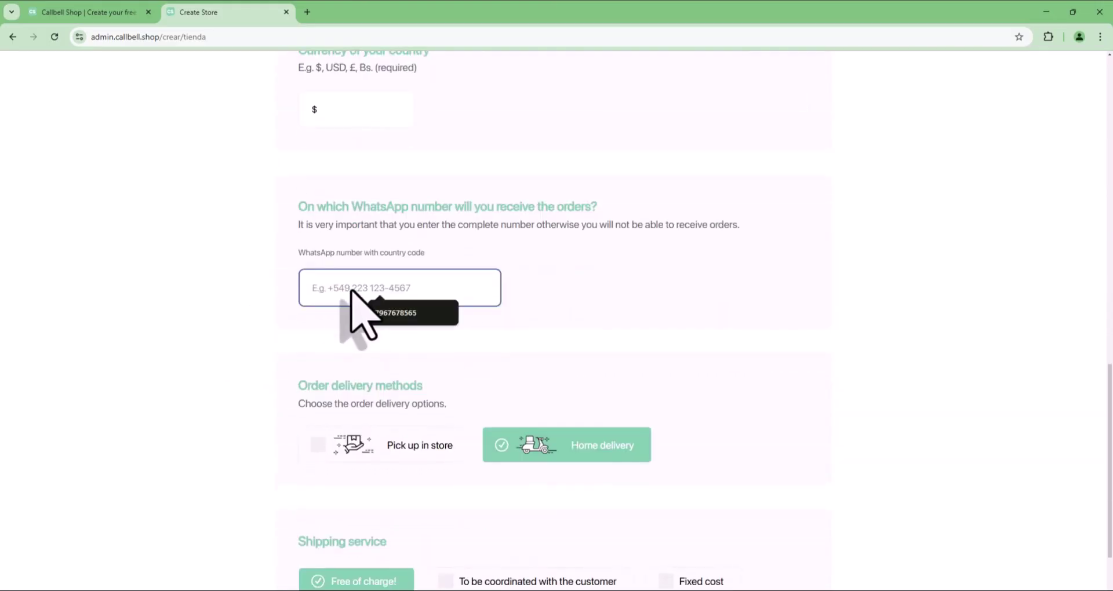
{"action": "left_click", "coordinate": [371, 311]}
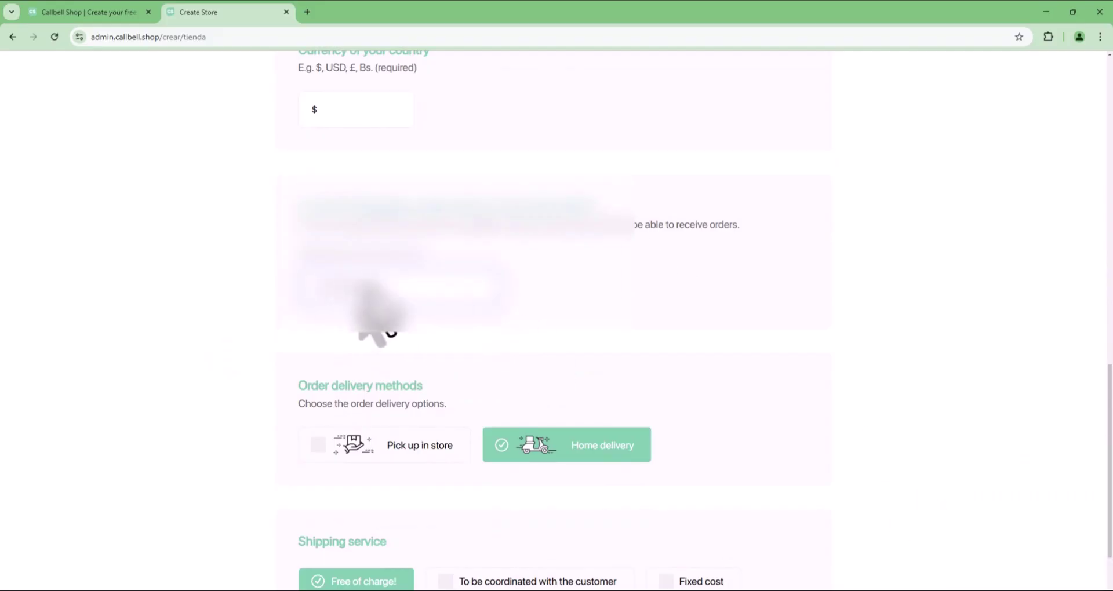
{"action": "scroll", "coordinate": [338, 347], "scroll_direction": "down", "scroll_amount": 2}
{"action": "scroll", "coordinate": [480, 361], "scroll_direction": "up", "scroll_amount": 2}
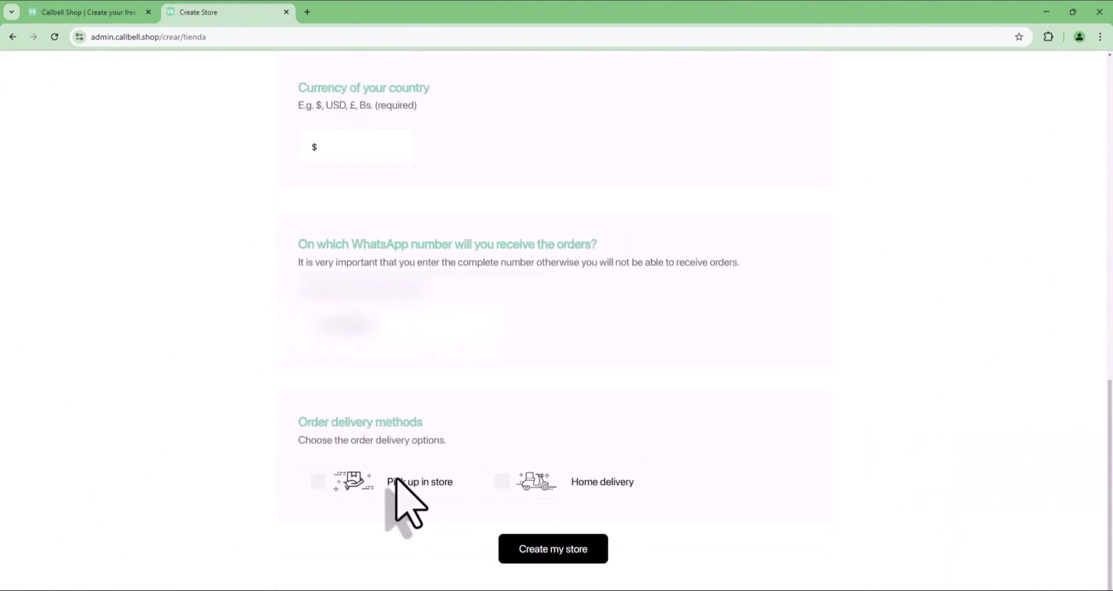
- Choose home delivery with shipping 'To be coordinated' with the customer
{"action": "left_click", "coordinate": [394, 481]}
{"action": "scroll", "coordinate": [418, 441], "scroll_direction": "down", "scroll_amount": 2}
{"action": "left_click", "coordinate": [493, 486]}
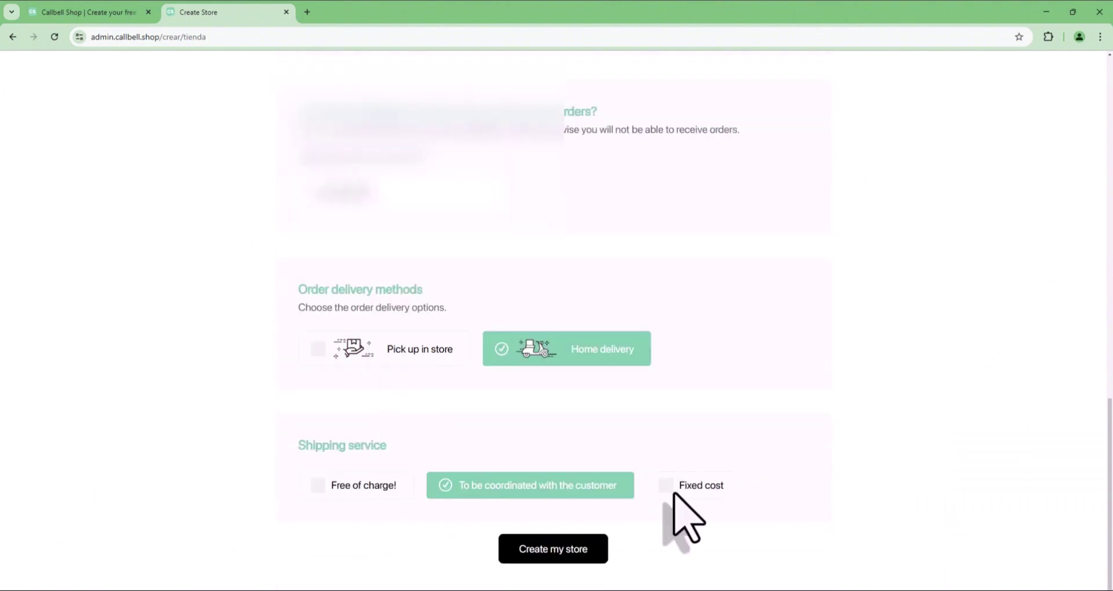
{"action": "left_click", "coordinate": [676, 493]}
{"action": "left_click", "coordinate": [507, 481]}
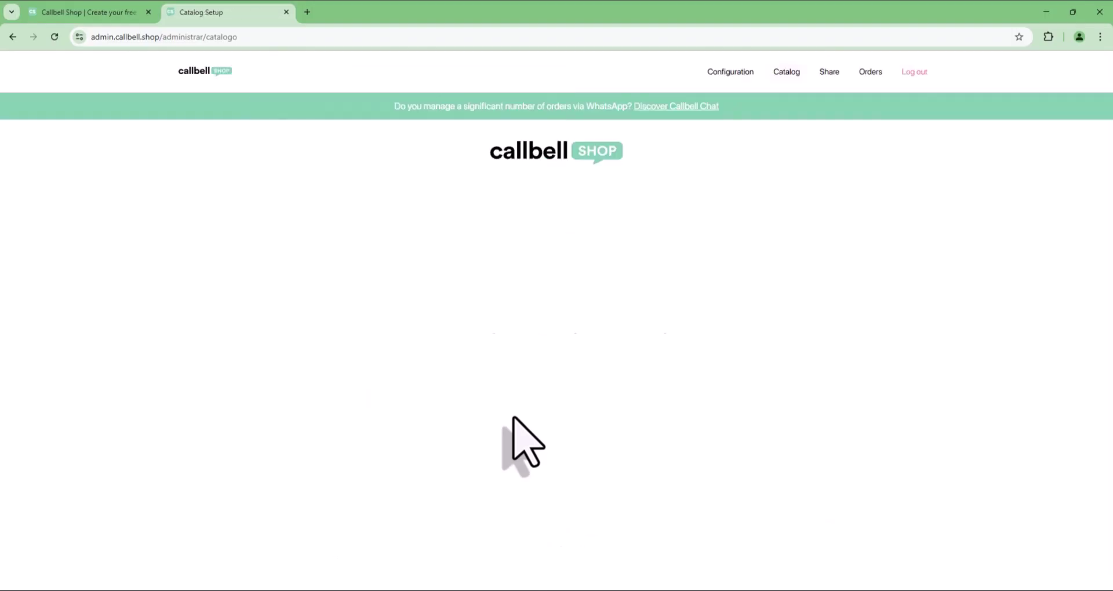
- Start the first product named 'Serum for skin Care' with a placeholder description and sale price
{"action": "left_click", "coordinate": [562, 378]}
{"action": "left_click", "coordinate": [516, 242]}
{"action": "type", "text": "Serum for skin Care"}
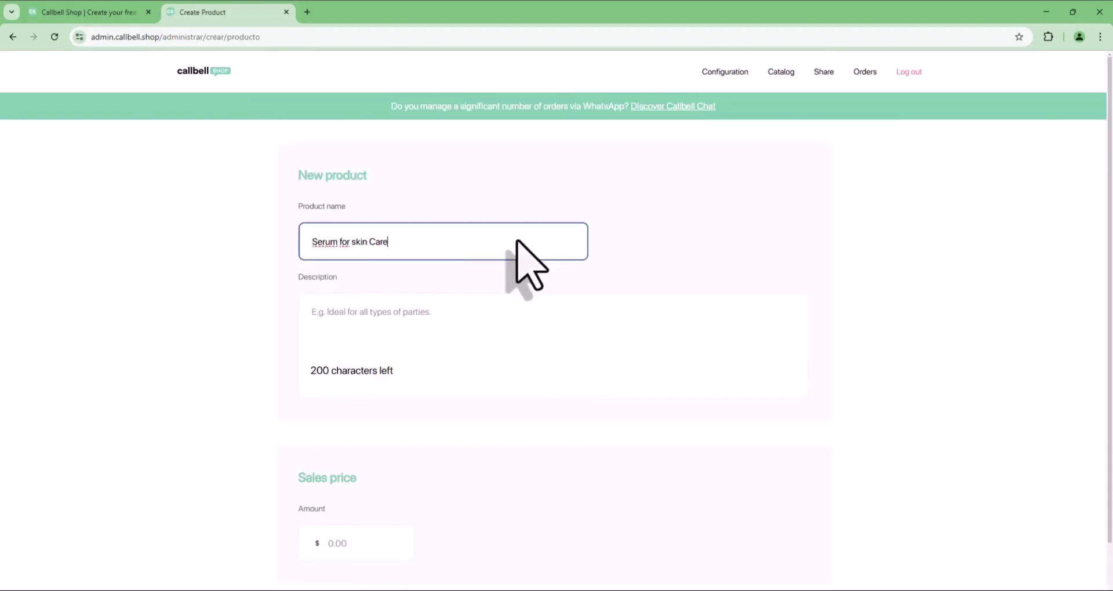
{"action": "left_click", "coordinate": [455, 317]}
{"action": "type", "text": "Your description"}
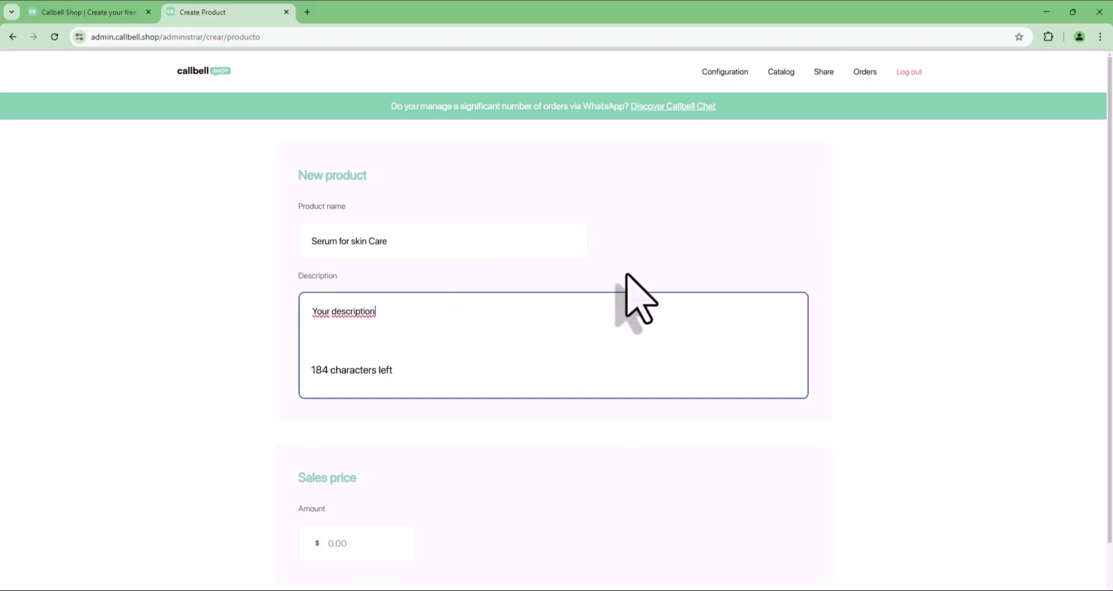
{"action": "scroll", "coordinate": [626, 276], "scroll_direction": "down", "scroll_amount": 1}
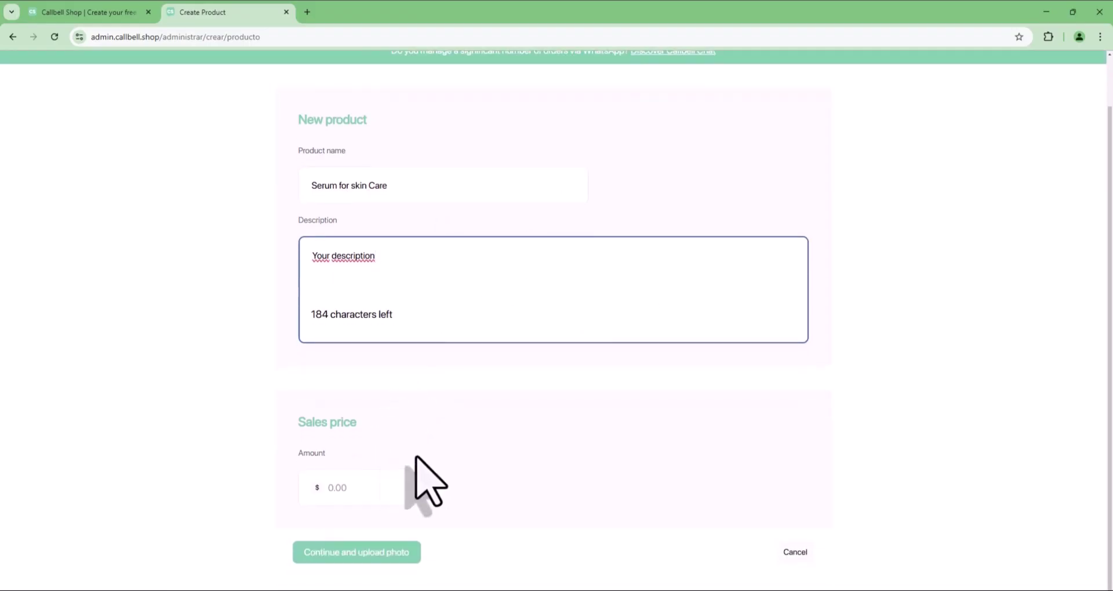
{"action": "left_click", "coordinate": [357, 490]}
- Create the product and upload the serum bottle image as its main photo
{"action": "left_click", "coordinate": [396, 557]}
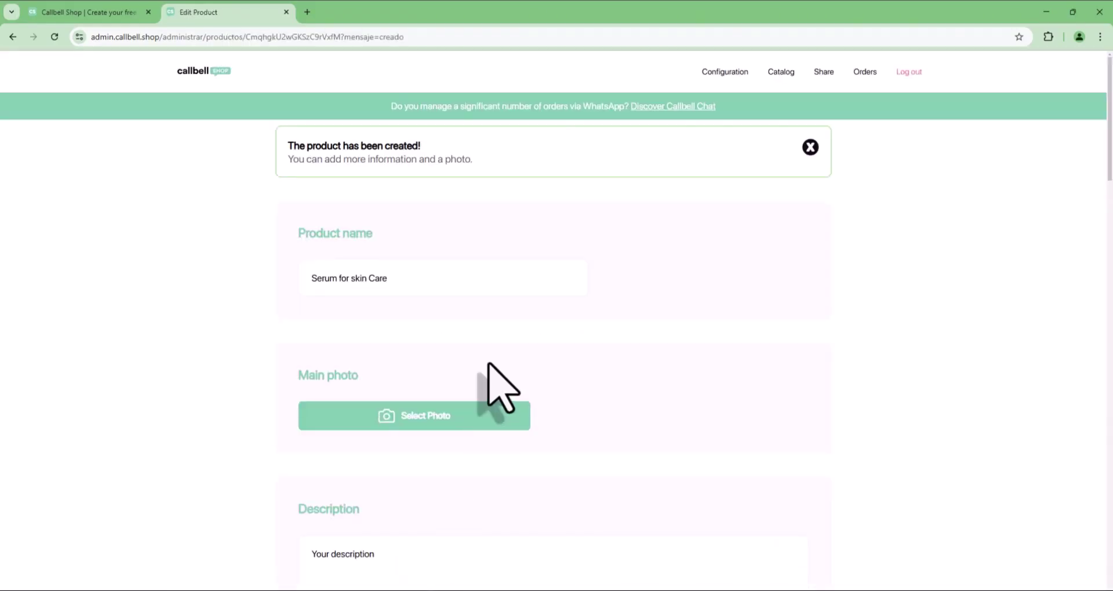
{"action": "left_click", "coordinate": [449, 360]}
{"action": "left_click", "coordinate": [67, 155]}
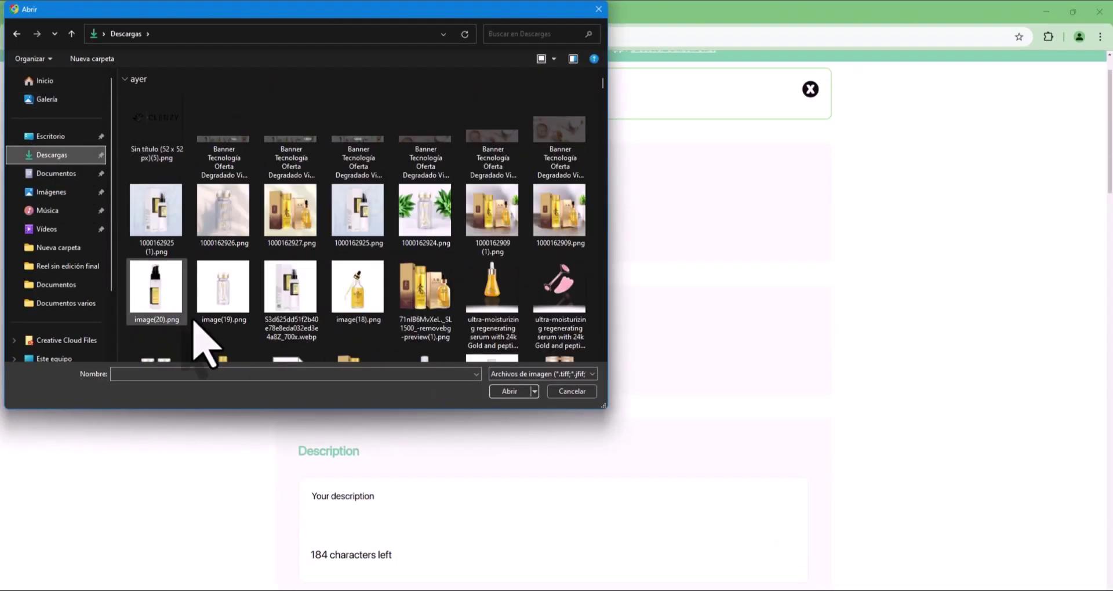
{"action": "left_click", "coordinate": [515, 392]}
{"action": "scroll", "coordinate": [455, 355], "scroll_direction": "down", "scroll_amount": 3}
{"action": "scroll", "coordinate": [406, 394], "scroll_direction": "down", "scroll_amount": 3}
- Add three more serum photos to the product gallery
{"action": "left_click", "coordinate": [364, 394]}
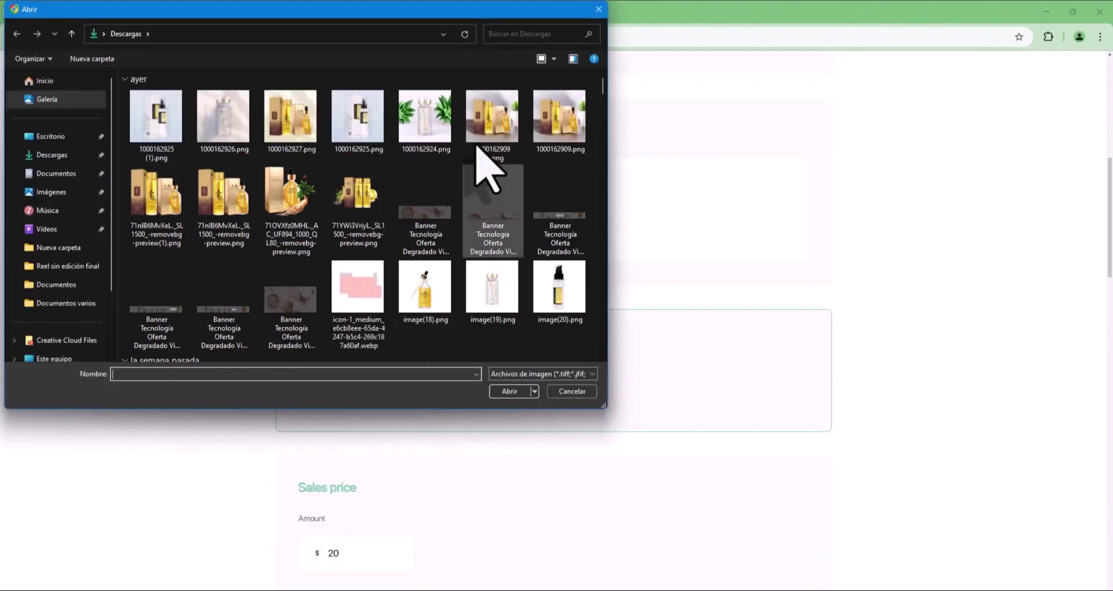
{"action": "left_click", "coordinate": [509, 391]}
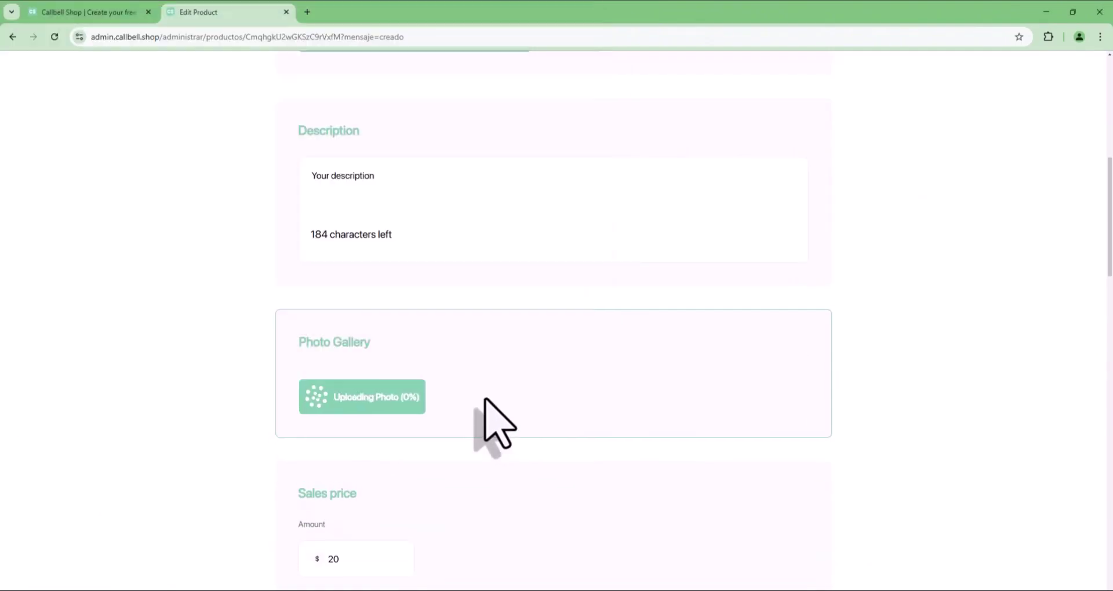
{"action": "scroll", "coordinate": [447, 421], "scroll_direction": "down", "scroll_amount": 1}
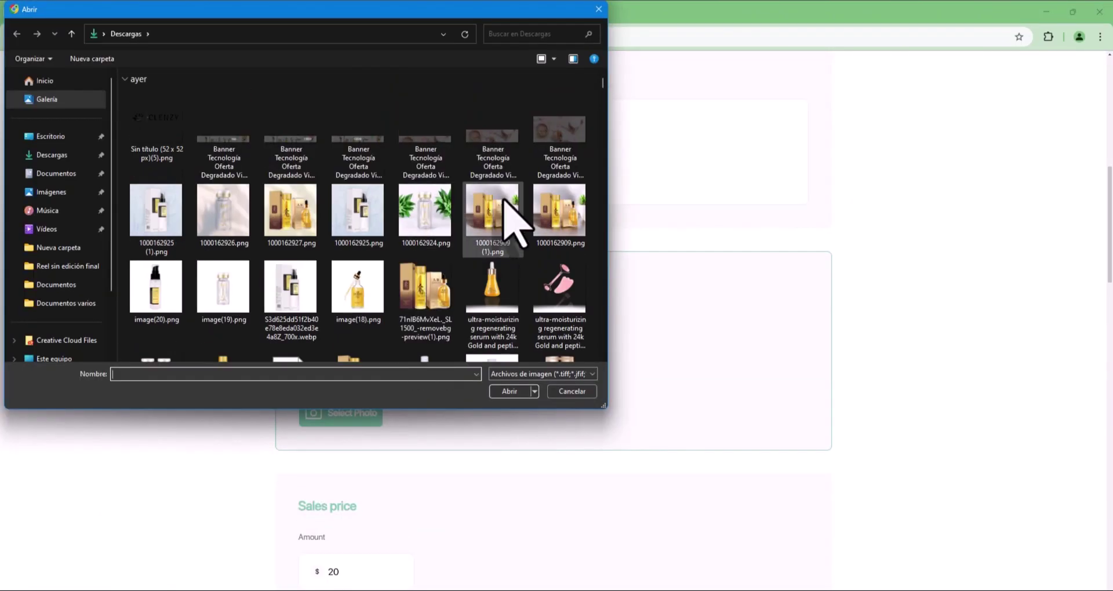
{"action": "scroll", "coordinate": [514, 219], "scroll_direction": "down", "scroll_amount": 3}
{"action": "left_click", "coordinate": [442, 219]}
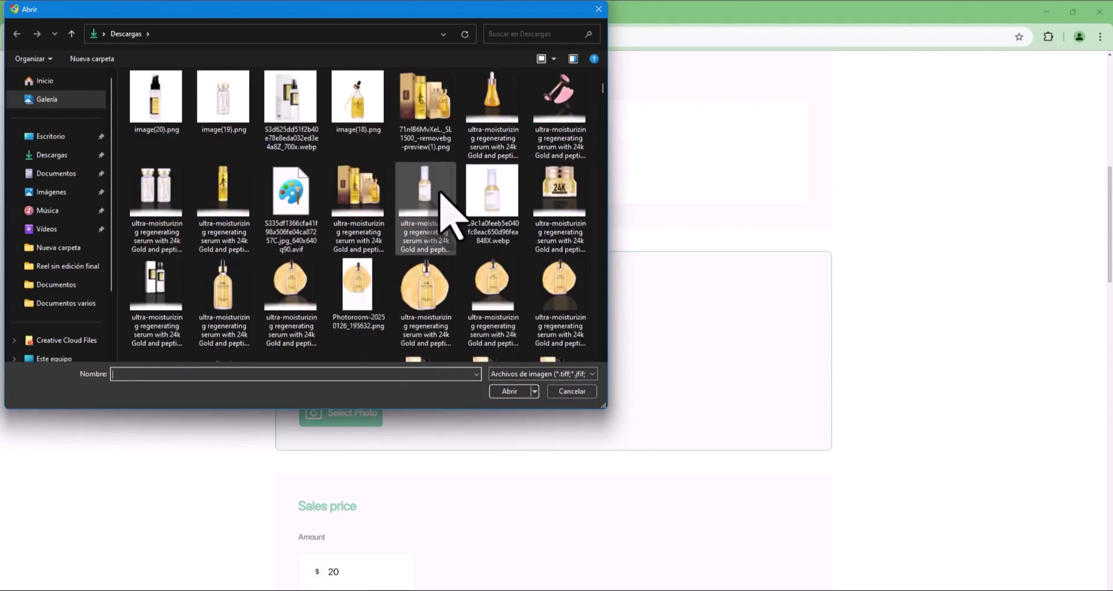
{"action": "left_click", "coordinate": [510, 391]}
{"action": "left_click", "coordinate": [351, 415]}
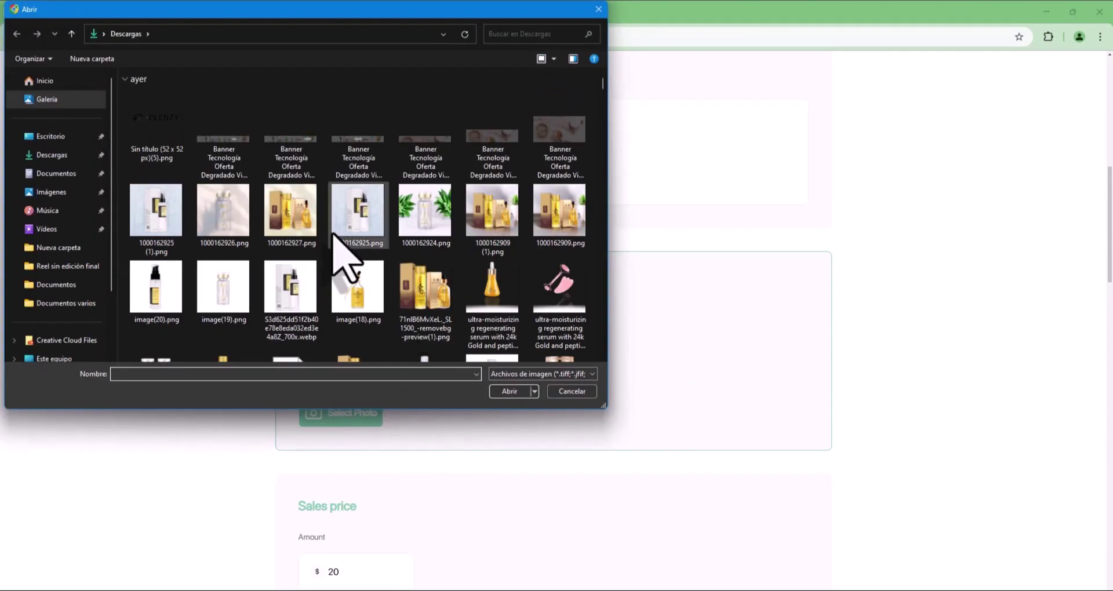
{"action": "double_click", "coordinate": [433, 216]}
- Set the previous price to 25 and the stock to 120
{"action": "scroll", "coordinate": [487, 455], "scroll_direction": "down", "scroll_amount": 2}
{"action": "scroll", "coordinate": [454, 481], "scroll_direction": "down", "scroll_amount": 1}
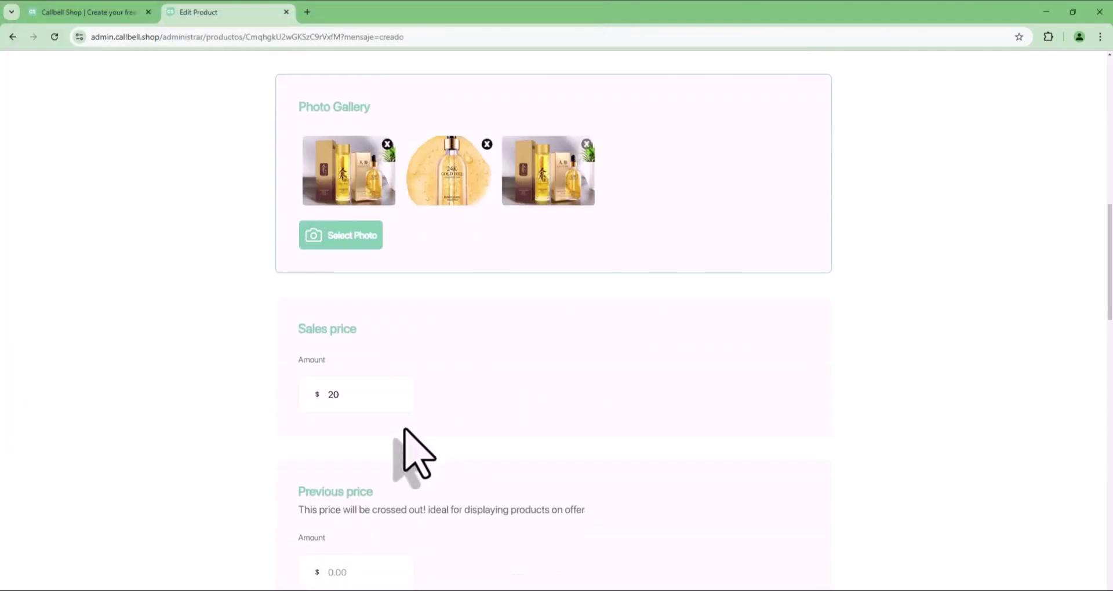
{"action": "scroll", "coordinate": [412, 452], "scroll_direction": "down", "scroll_amount": 3}
{"action": "scroll", "coordinate": [458, 387], "scroll_direction": "down", "scroll_amount": 3}
{"action": "left_click", "coordinate": [390, 408]}
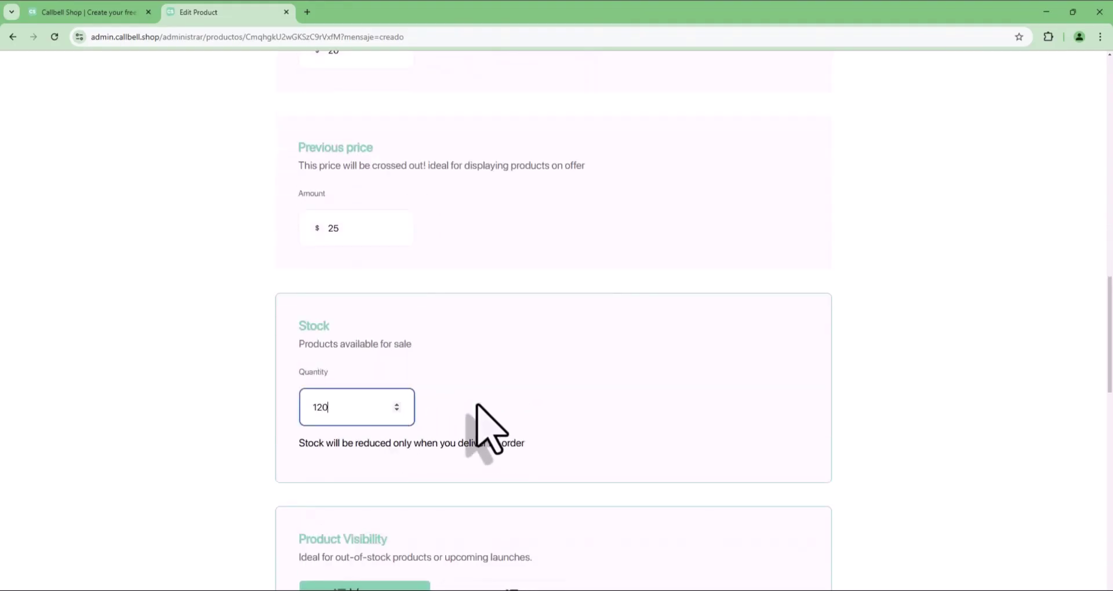
- Set the product category to 'serum' and save the product changes
{"action": "scroll", "coordinate": [477, 405], "scroll_direction": "down", "scroll_amount": 4}
{"action": "scroll", "coordinate": [430, 428], "scroll_direction": "down", "scroll_amount": 3}
{"action": "left_click", "coordinate": [382, 356]}
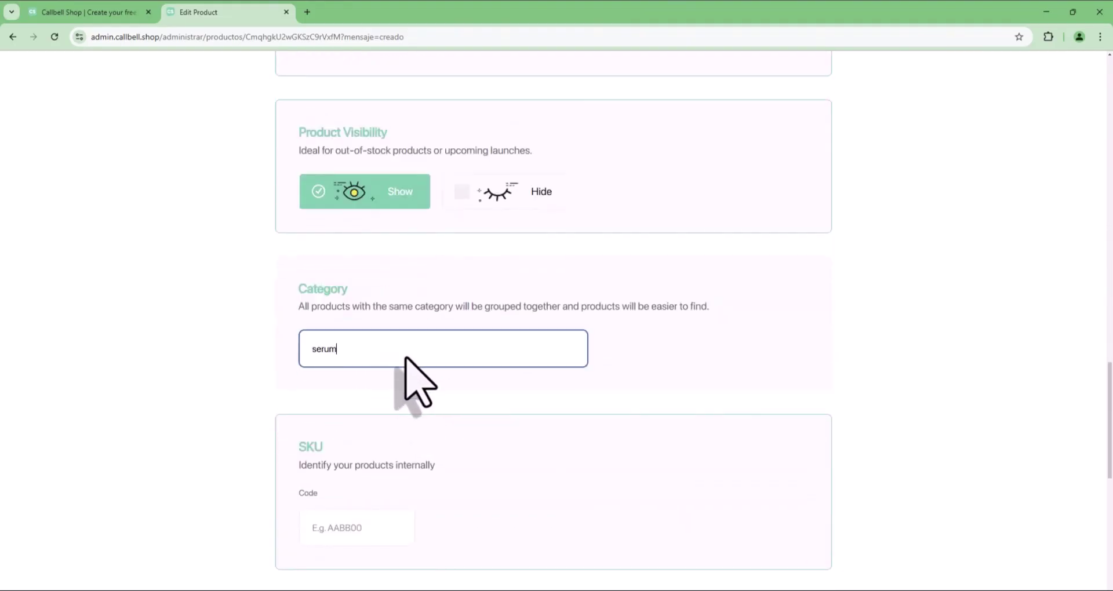
{"action": "scroll", "coordinate": [377, 447], "scroll_direction": "down", "scroll_amount": 2}
{"action": "scroll", "coordinate": [377, 381], "scroll_direction": "down", "scroll_amount": 4}
{"action": "scroll", "coordinate": [484, 385], "scroll_direction": "down", "scroll_amount": 2}
{"action": "scroll", "coordinate": [335, 419], "scroll_direction": "down", "scroll_amount": 1}
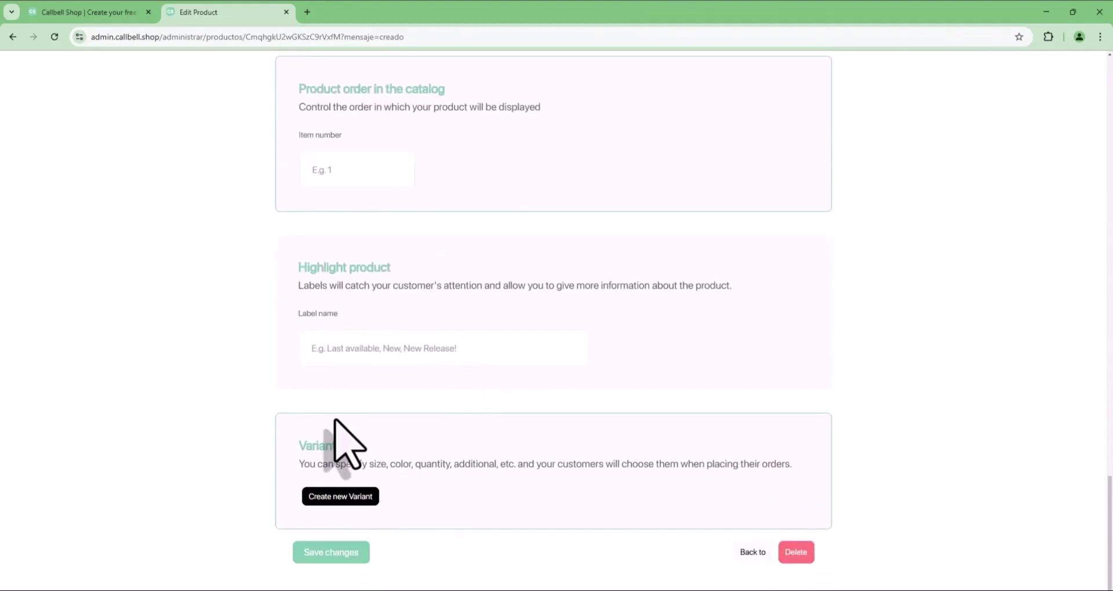
{"action": "left_click", "coordinate": [326, 552]}
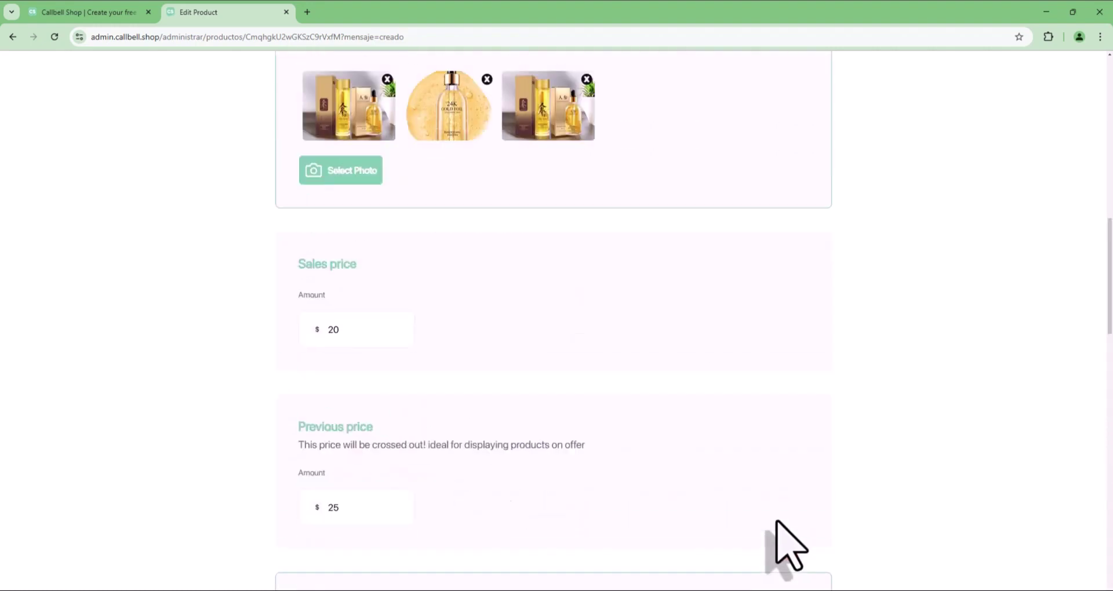
- Open the catalog and the store's sharing options to view the public store
{"action": "left_click", "coordinate": [784, 72]}
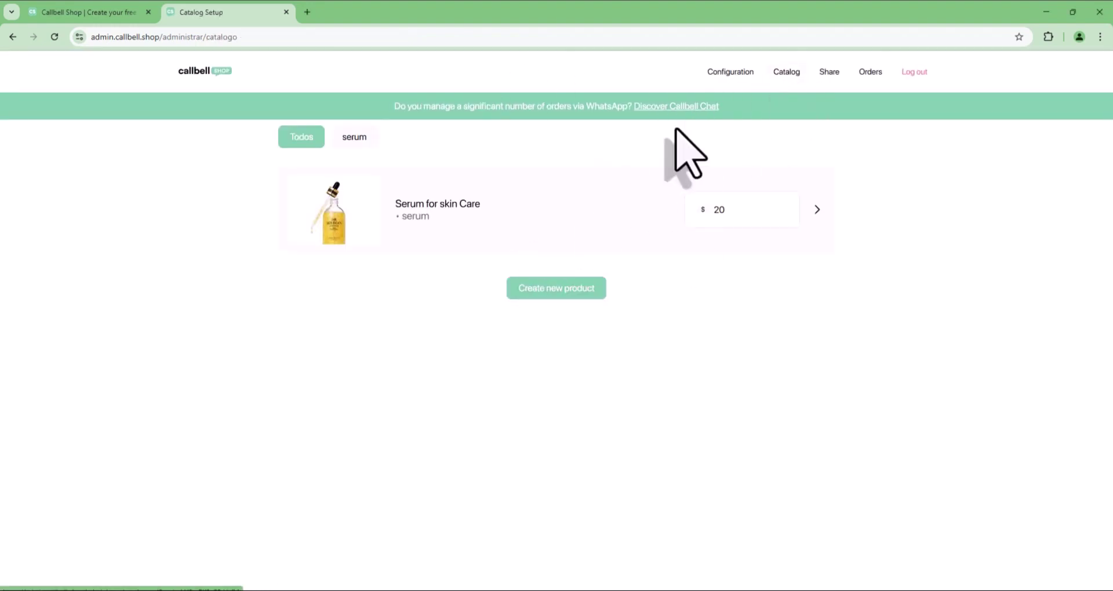
{"action": "left_click", "coordinate": [826, 71]}
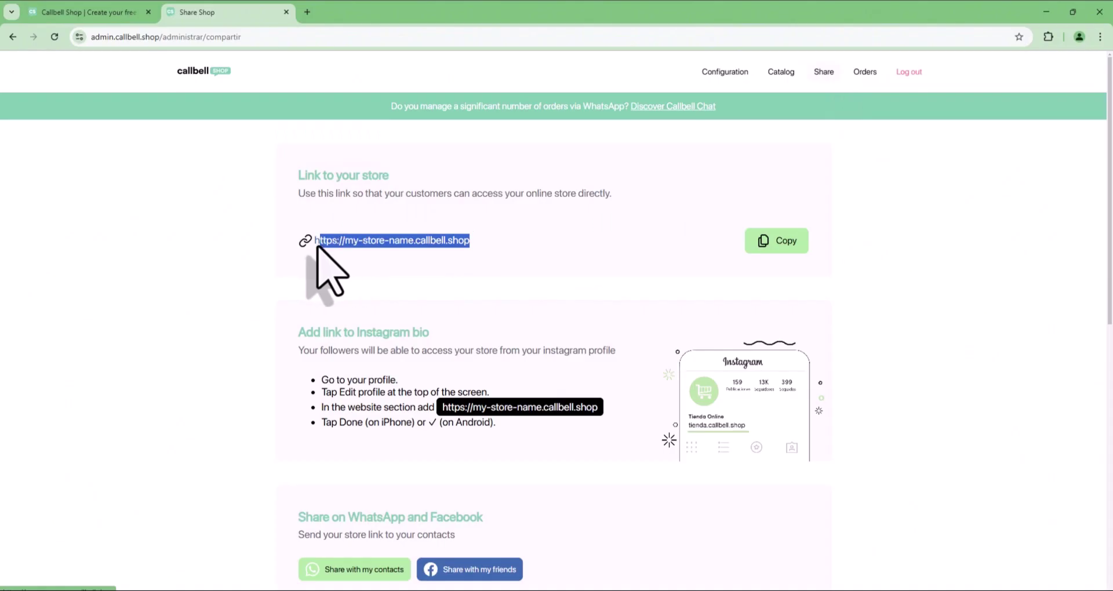
{"action": "scroll", "coordinate": [571, 269], "scroll_direction": "down", "scroll_amount": 5}
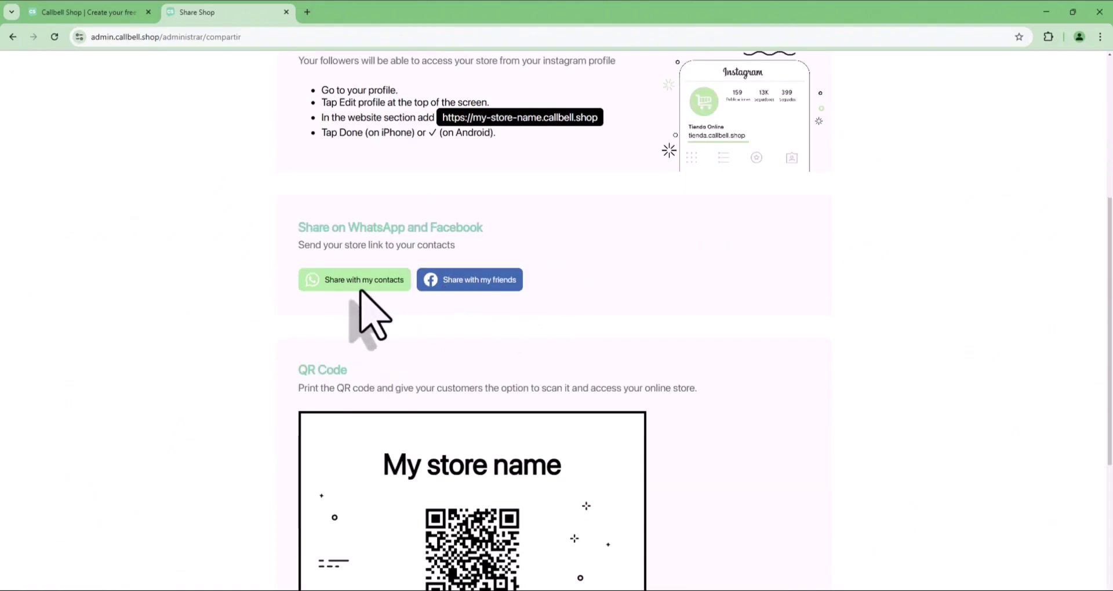
{"action": "scroll", "coordinate": [406, 313], "scroll_direction": "down", "scroll_amount": 5}
{"action": "scroll", "coordinate": [597, 313], "scroll_direction": "up", "scroll_amount": 10}
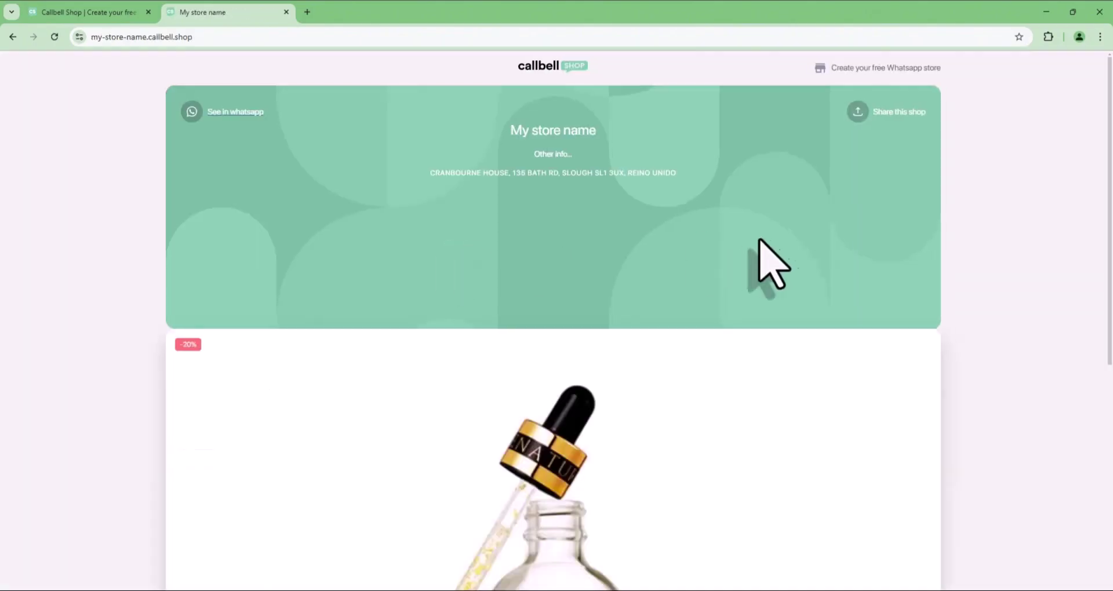
- Add one Serum for skin Care to the cart and proceed to checkout
{"action": "scroll", "coordinate": [549, 235], "scroll_direction": "down", "scroll_amount": 5}
{"action": "scroll", "coordinate": [589, 318], "scroll_direction": "down", "scroll_amount": 2}
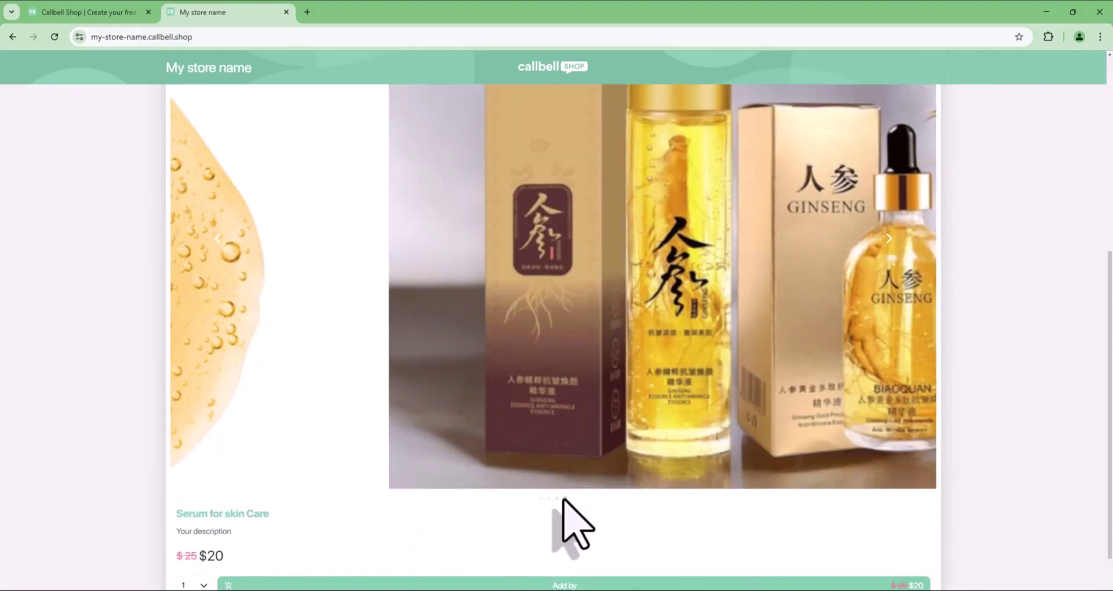
{"action": "scroll", "coordinate": [563, 516], "scroll_direction": "down", "scroll_amount": 1}
{"action": "left_click", "coordinate": [566, 527]}
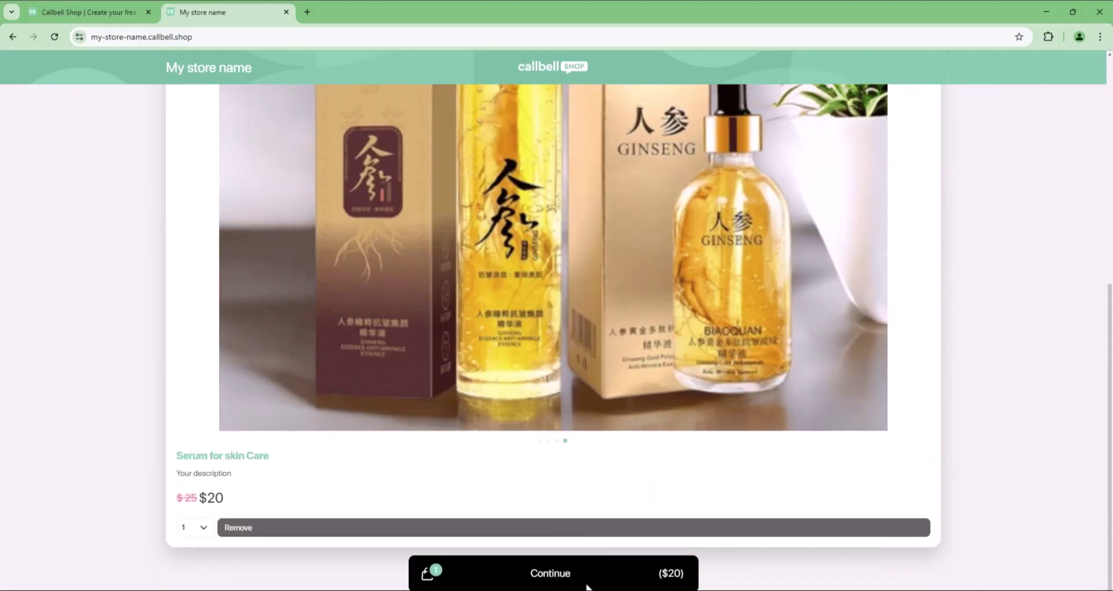
{"action": "left_click", "coordinate": [583, 574]}
- Autofill customer name, phone and address, then send the order via WhatsApp
{"action": "left_click", "coordinate": [480, 444]}
{"action": "left_click", "coordinate": [499, 464]}
{"action": "left_click", "coordinate": [517, 487]}
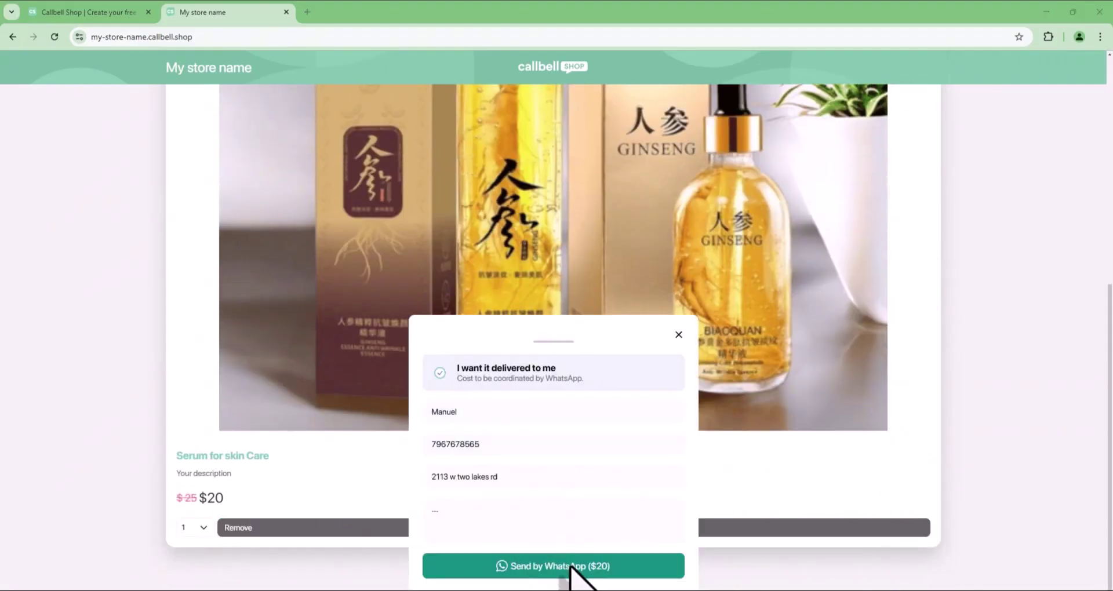
{"action": "left_click", "coordinate": [572, 566]}
{"action": "left_click", "coordinate": [554, 299]}
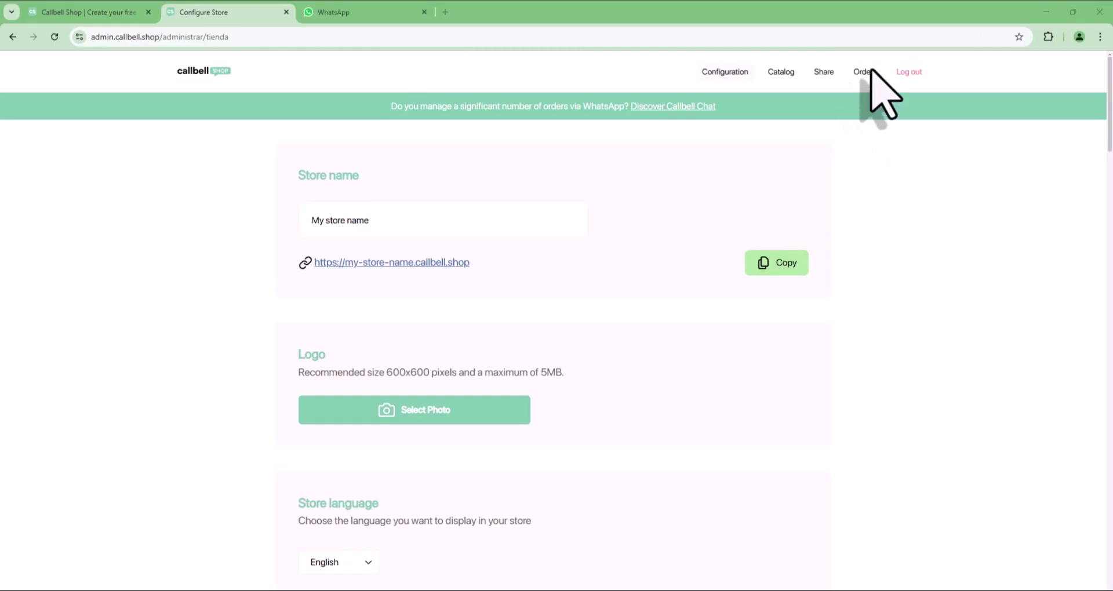
- Open the Orders list and mark both new serum orders as Delivered
{"action": "left_click", "coordinate": [870, 72]}
{"action": "left_click", "coordinate": [573, 197]}
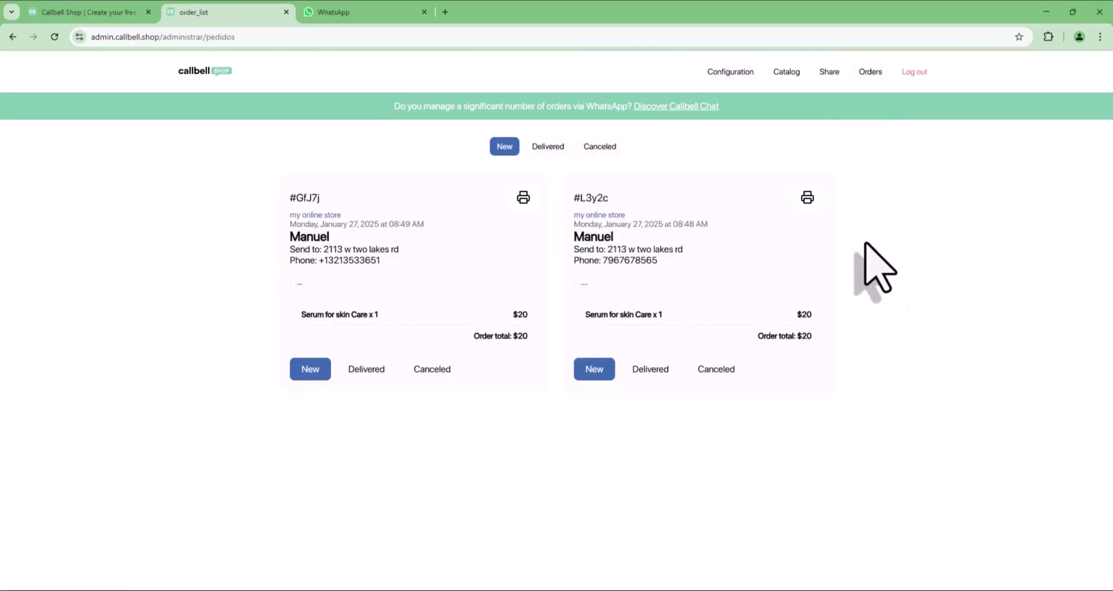
{"action": "left_click", "coordinate": [366, 369]}
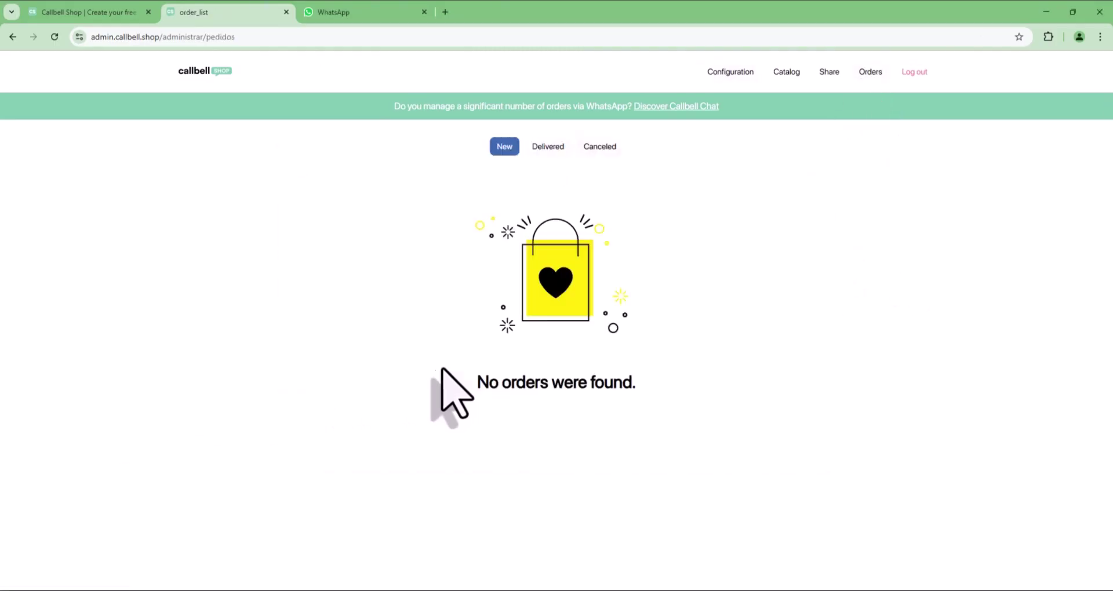
{"action": "left_click", "coordinate": [548, 146]}
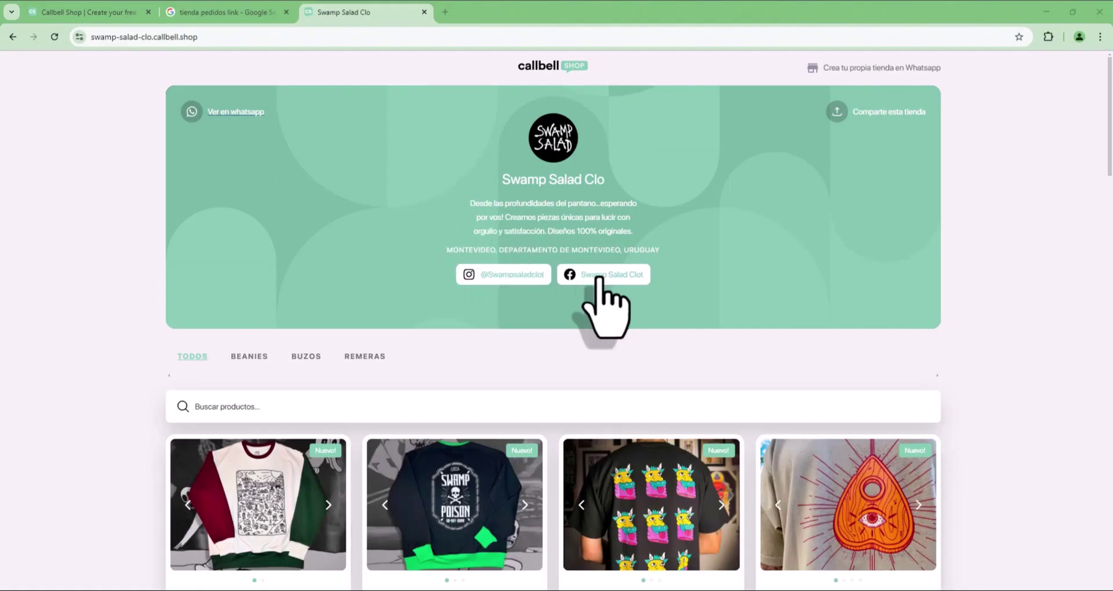
- Browse the BEANIES, BUZOS and REMERAS categories of the Swamp Salad Clo store
{"action": "scroll", "coordinate": [554, 308], "scroll_direction": "down", "scroll_amount": 1}
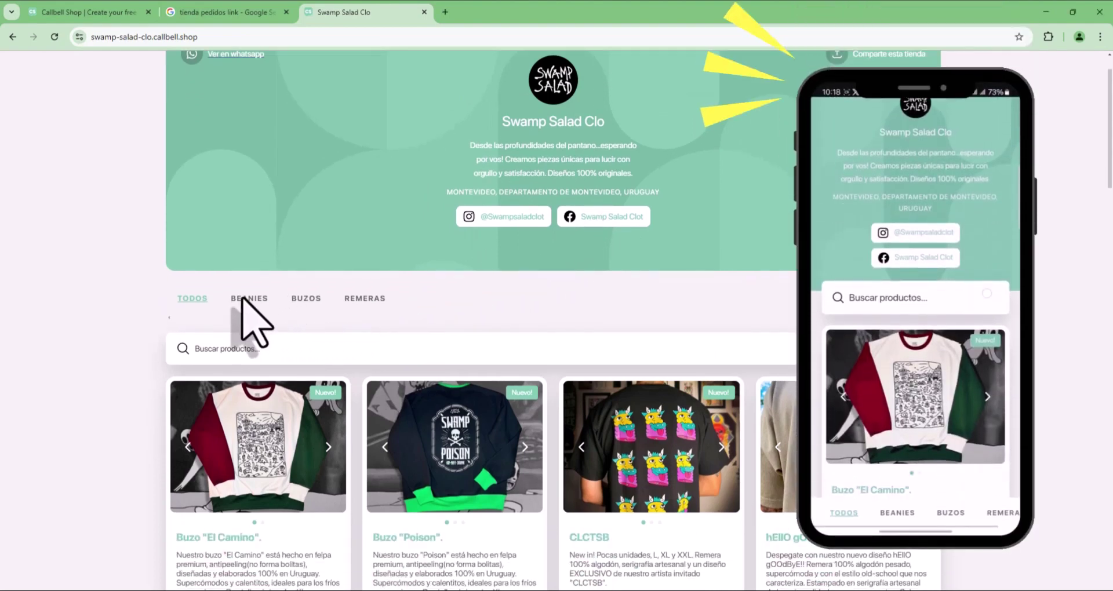
{"action": "left_click", "coordinate": [247, 298]}
{"action": "scroll", "coordinate": [342, 301], "scroll_direction": "down", "scroll_amount": 3}
{"action": "scroll", "coordinate": [368, 302], "scroll_direction": "up", "scroll_amount": 2}
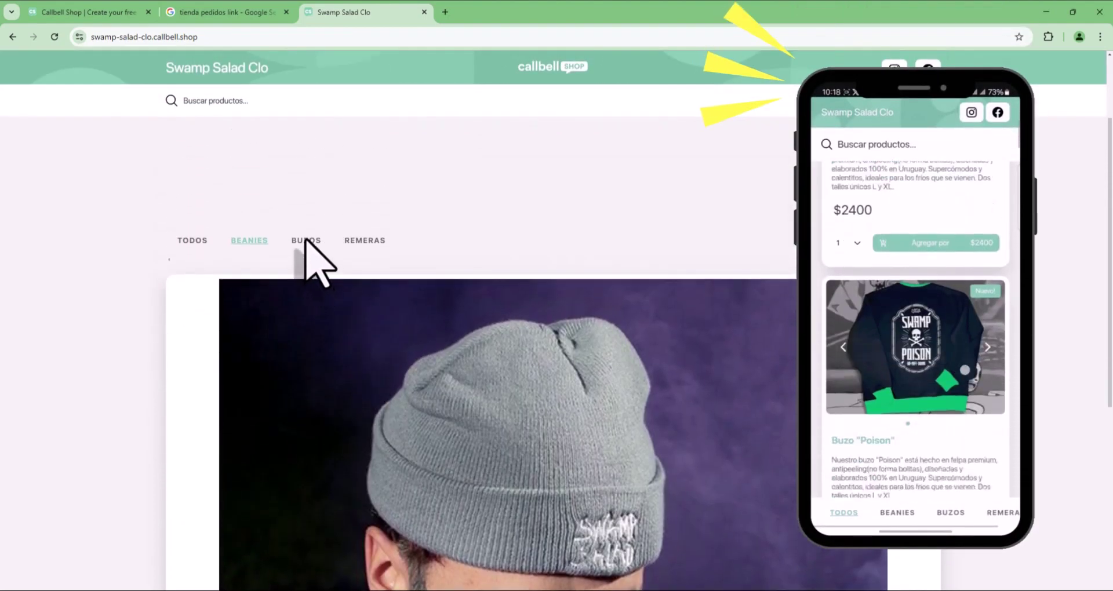
{"action": "left_click", "coordinate": [305, 241]}
{"action": "scroll", "coordinate": [393, 273], "scroll_direction": "down", "scroll_amount": 3}
{"action": "scroll", "coordinate": [394, 289], "scroll_direction": "up", "scroll_amount": 2}
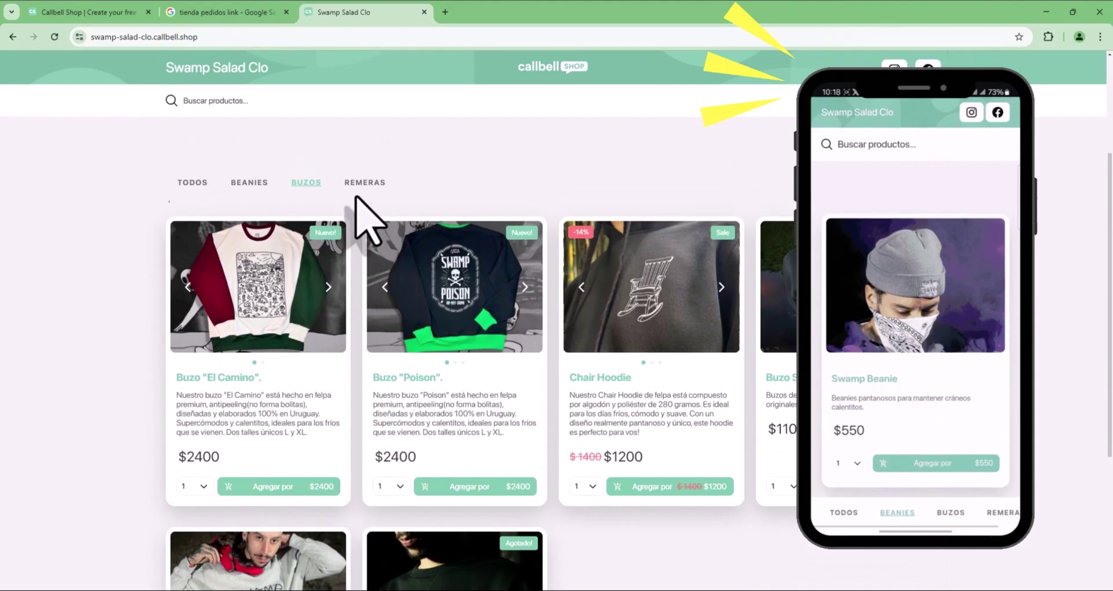
{"action": "left_click", "coordinate": [366, 175]}
- Add 3 Swamp Chameleon Gris and 8 Swamp Dog Gris to the cart
{"action": "scroll", "coordinate": [460, 236], "scroll_direction": "down", "scroll_amount": 3}
{"action": "scroll", "coordinate": [628, 335], "scroll_direction": "down", "scroll_amount": 2}
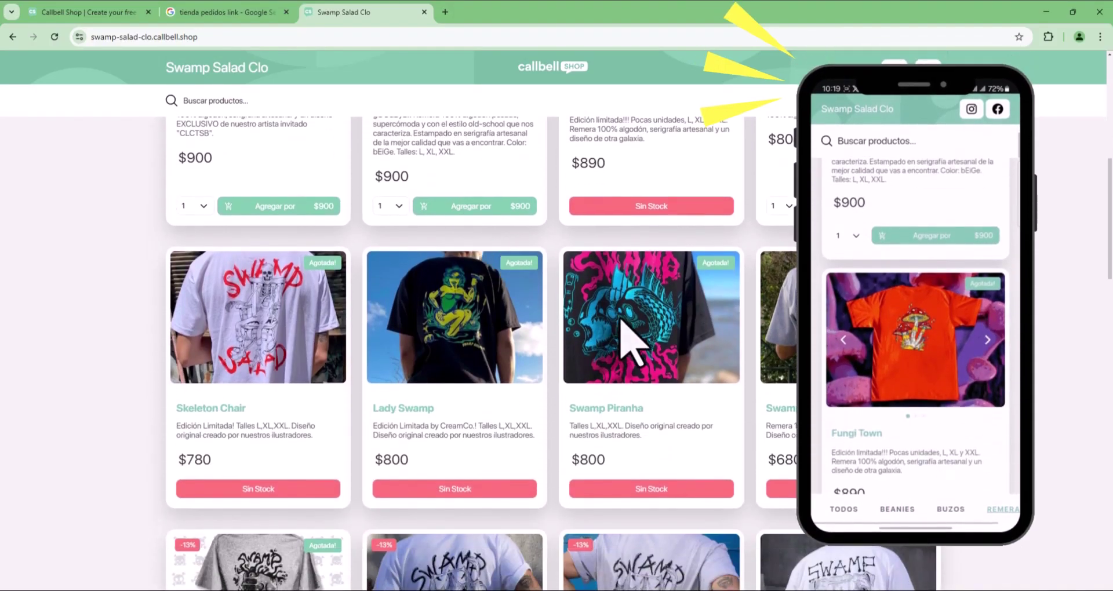
{"action": "scroll", "coordinate": [716, 348], "scroll_direction": "down", "scroll_amount": 3}
{"action": "scroll", "coordinate": [671, 348], "scroll_direction": "down", "scroll_amount": 3}
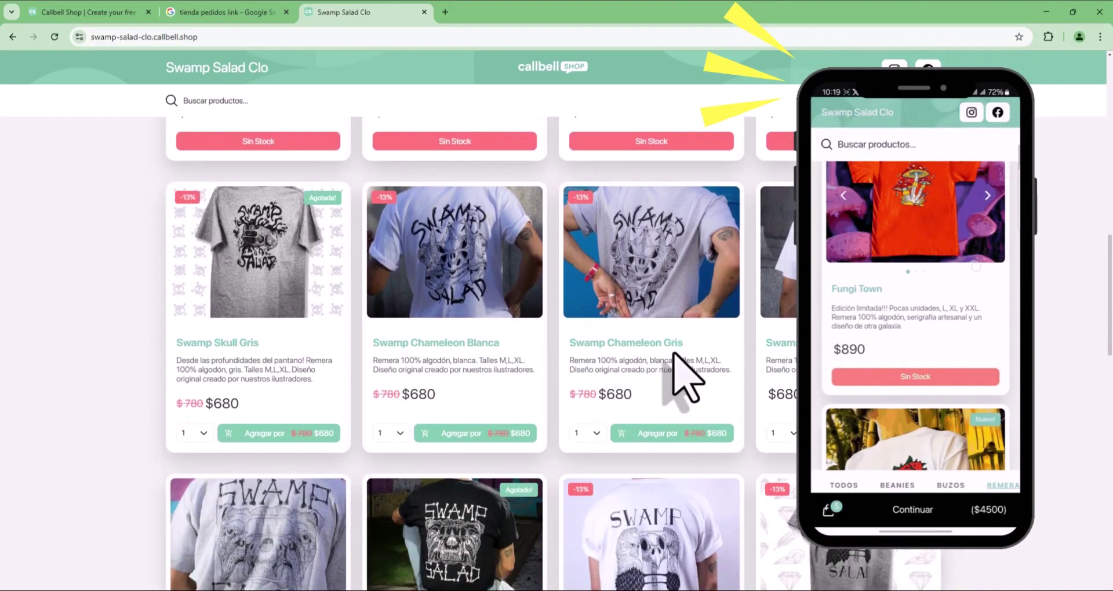
{"action": "left_click", "coordinate": [589, 434]}
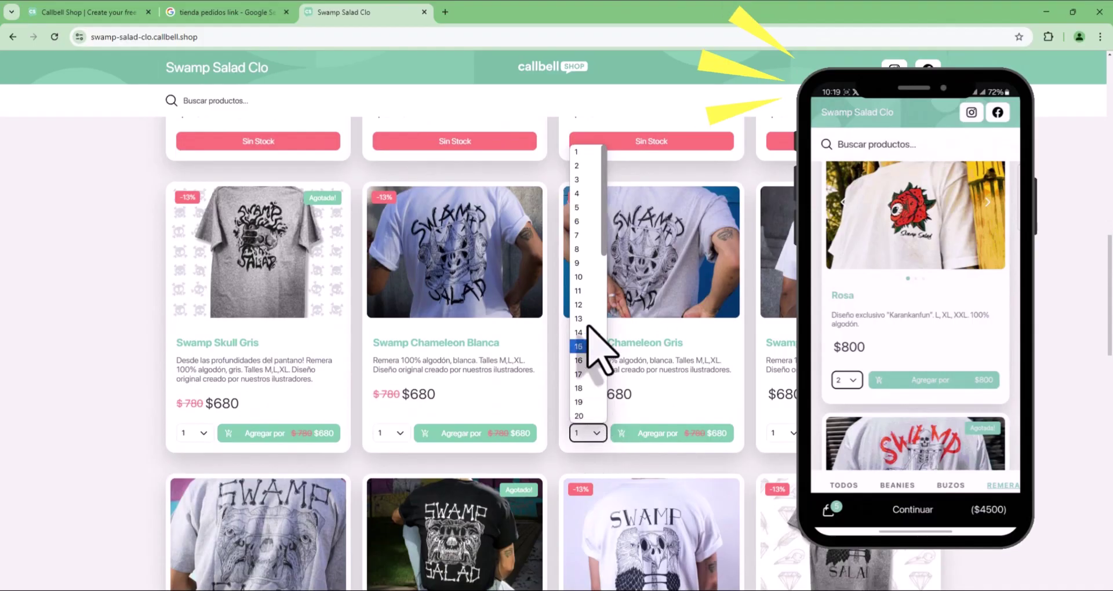
{"action": "left_click", "coordinate": [577, 180]}
{"action": "scroll", "coordinate": [654, 365], "scroll_direction": "down", "scroll_amount": 2}
{"action": "left_click", "coordinate": [671, 318]}
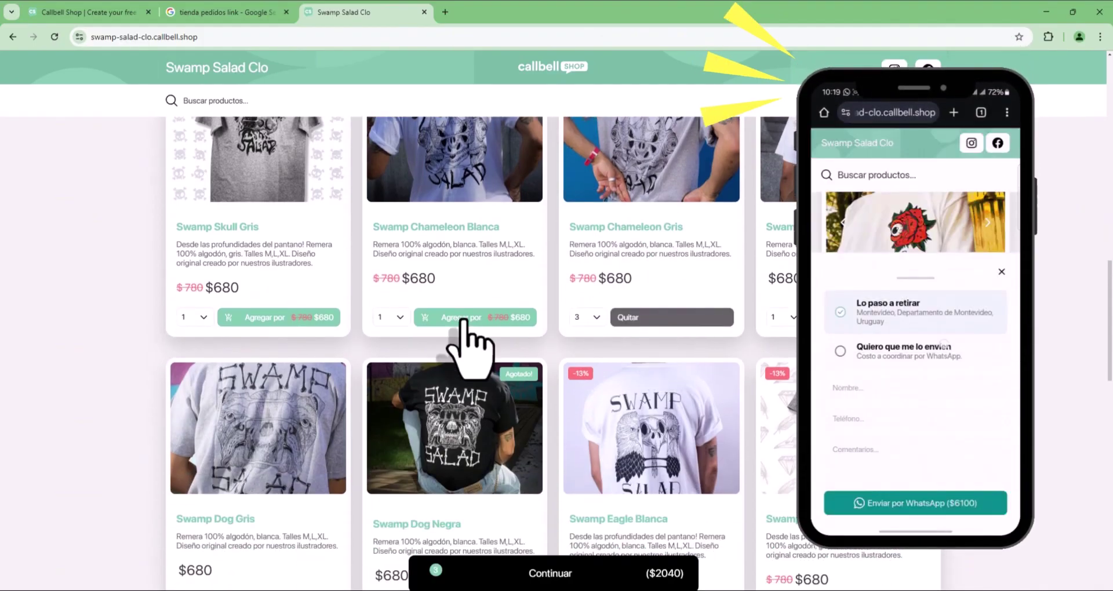
{"action": "scroll", "coordinate": [467, 334], "scroll_direction": "down", "scroll_amount": 3}
{"action": "scroll", "coordinate": [472, 348], "scroll_direction": "down", "scroll_amount": 2}
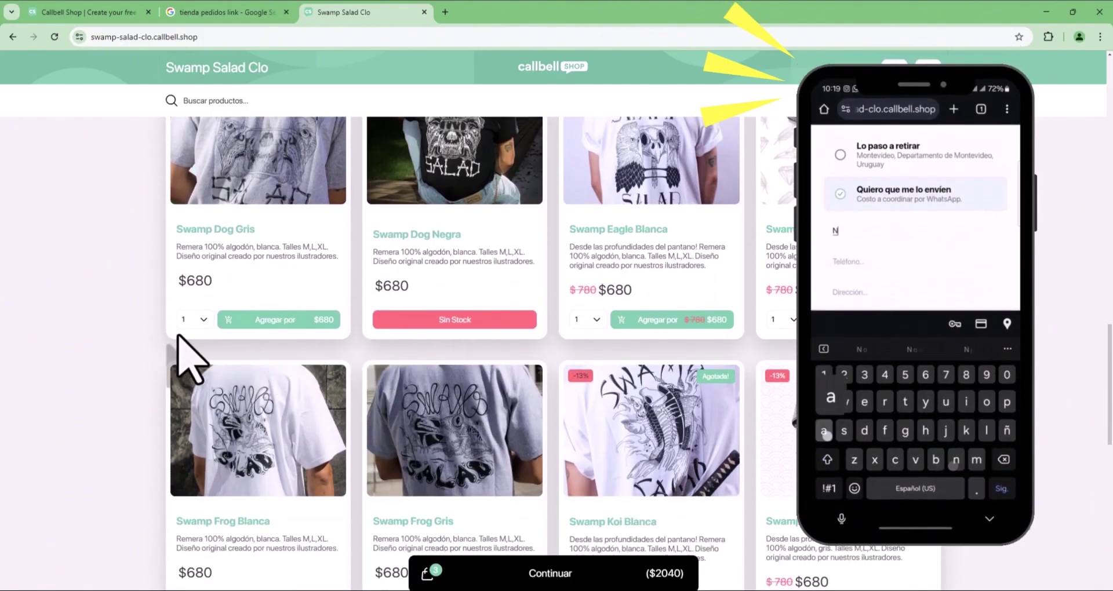
{"action": "left_click", "coordinate": [201, 319]}
{"action": "left_click", "coordinate": [186, 138]}
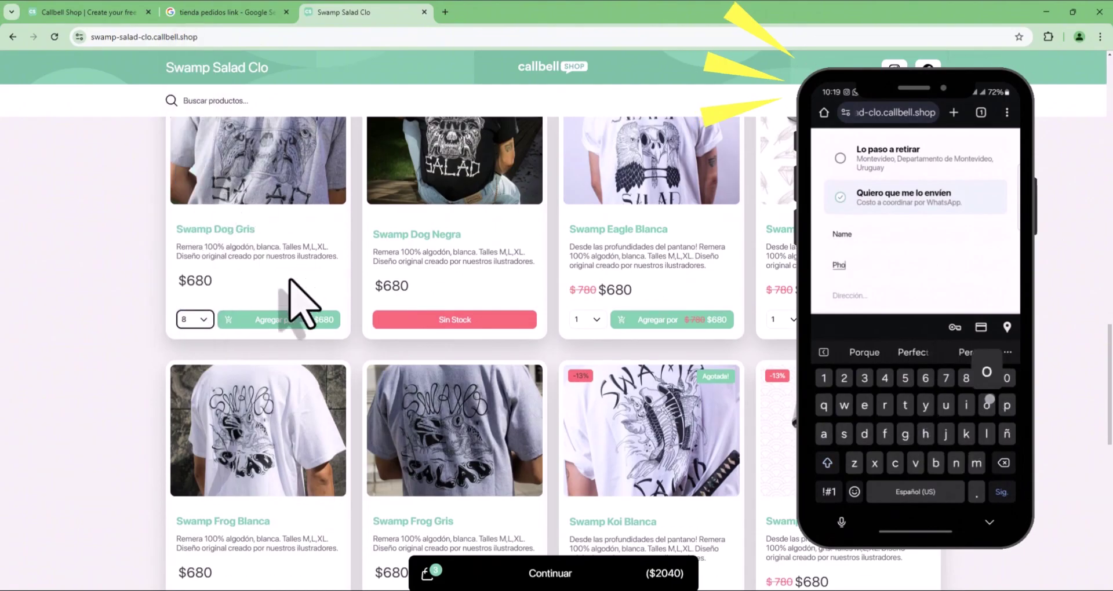
{"action": "left_click", "coordinate": [268, 321]}
- Go to checkout and choose 'Quiero que me lo envíen' delivery
{"action": "scroll", "coordinate": [497, 422], "scroll_direction": "down", "scroll_amount": 5}
{"action": "scroll", "coordinate": [494, 418], "scroll_direction": "down", "scroll_amount": 5}
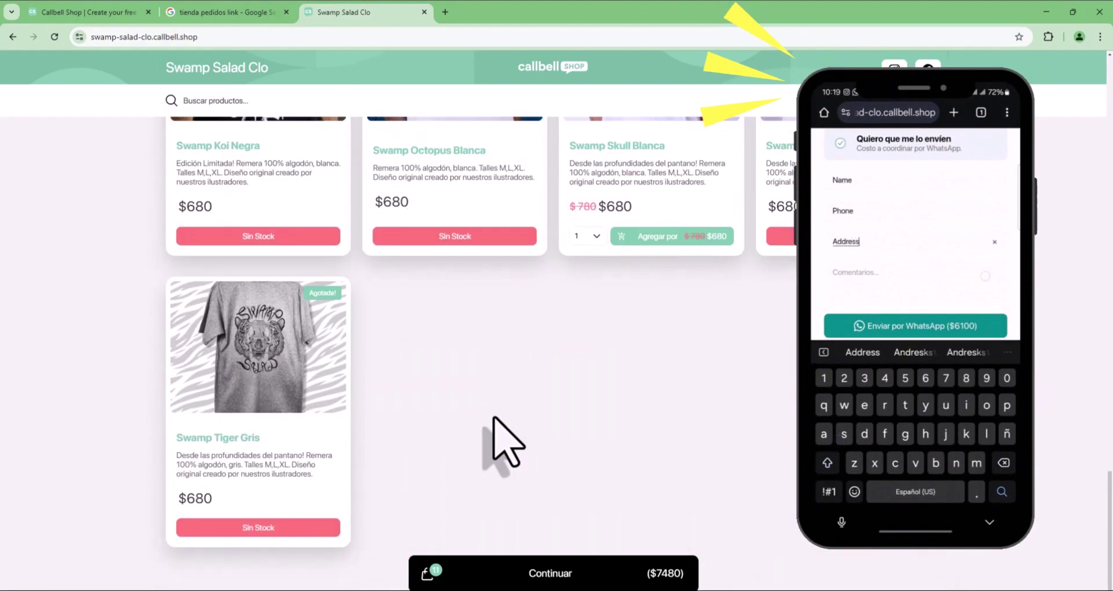
{"action": "left_click", "coordinate": [542, 576]}
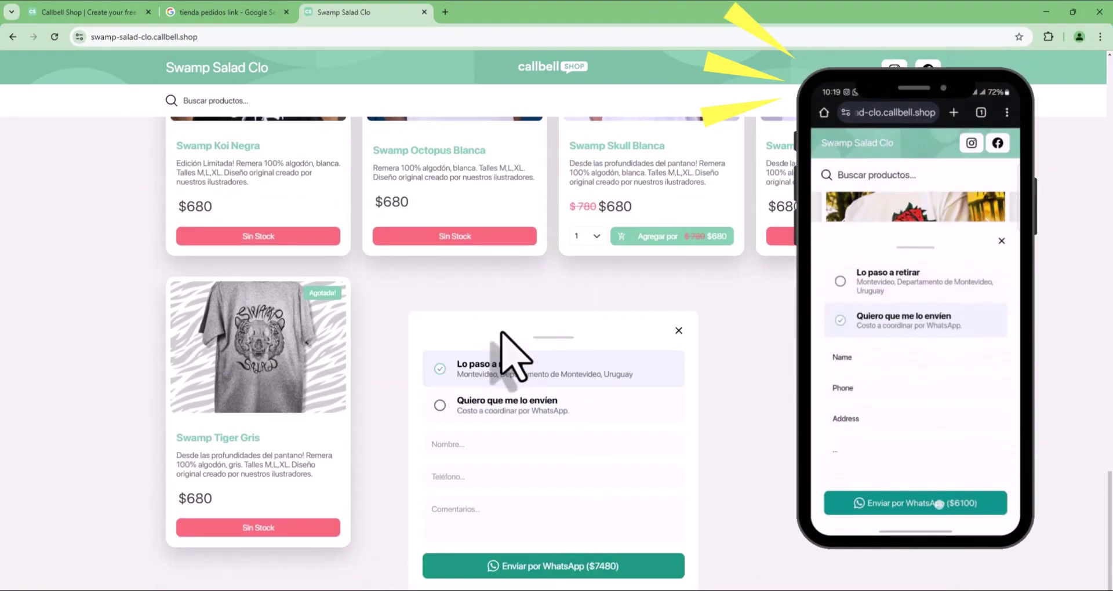
{"action": "left_click", "coordinate": [487, 404]}
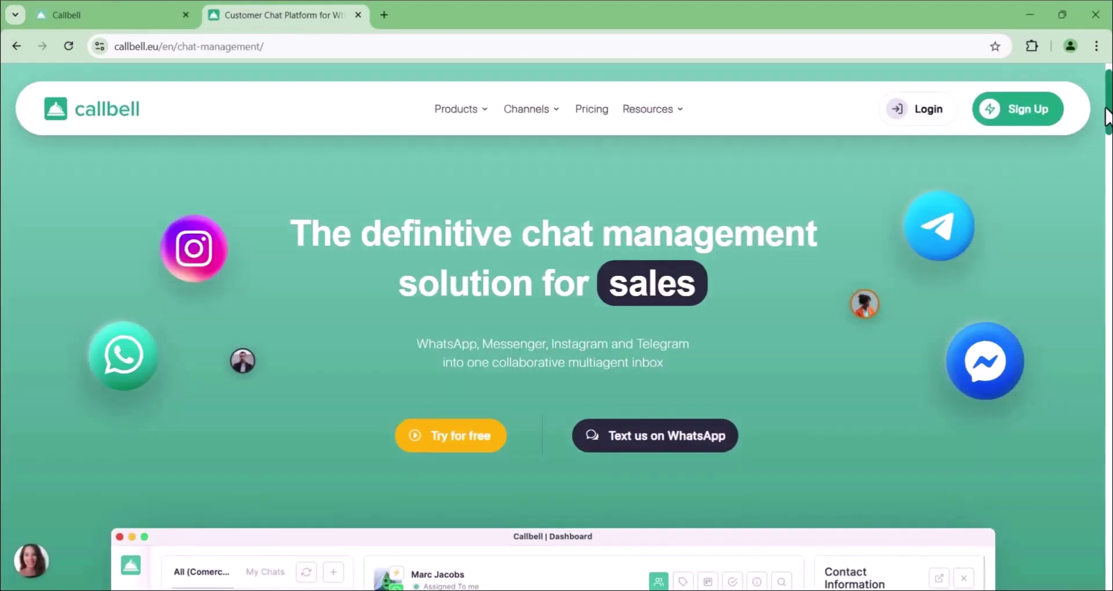
- Scroll down the chat management page through its feature sections
{"action": "left_click_drag", "start_coordinate": [1107, 113], "coordinate": [1109, 350]}
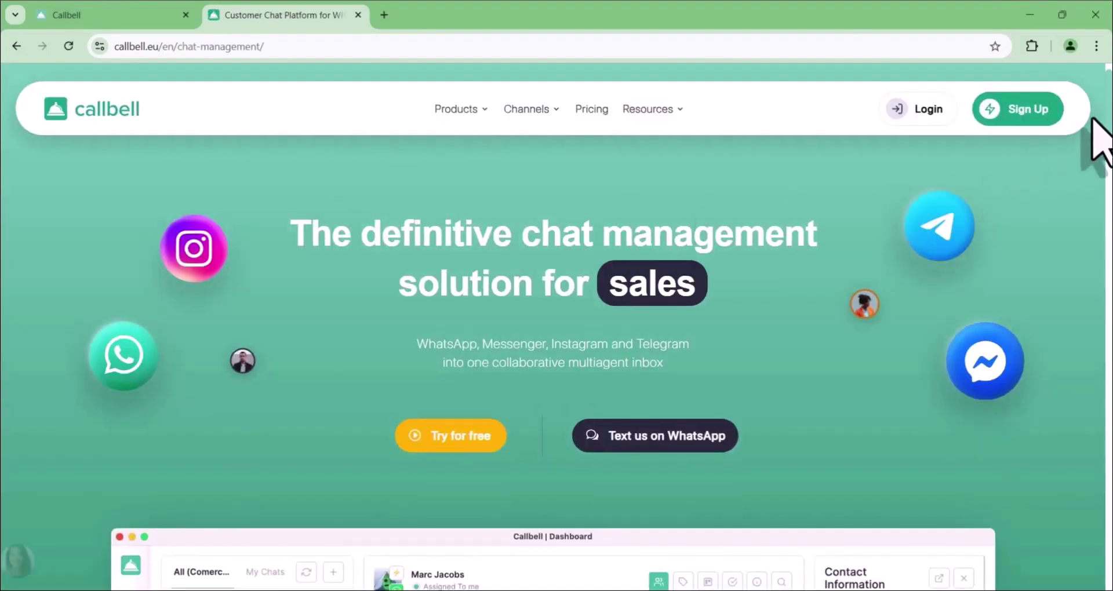
{"action": "left_click_drag", "start_coordinate": [1107, 125], "coordinate": [1109, 377]}
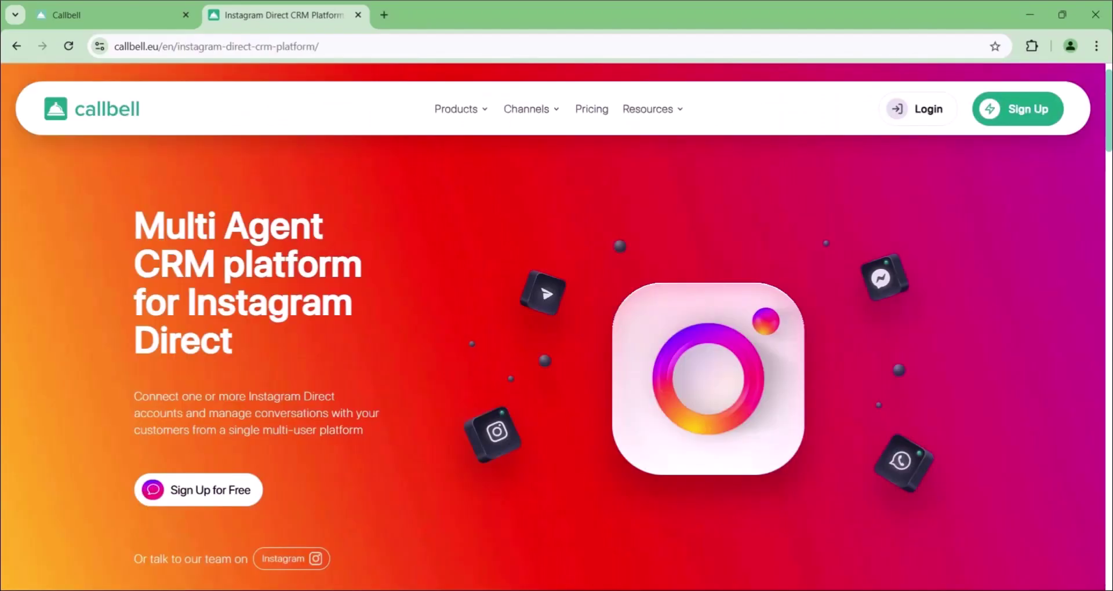